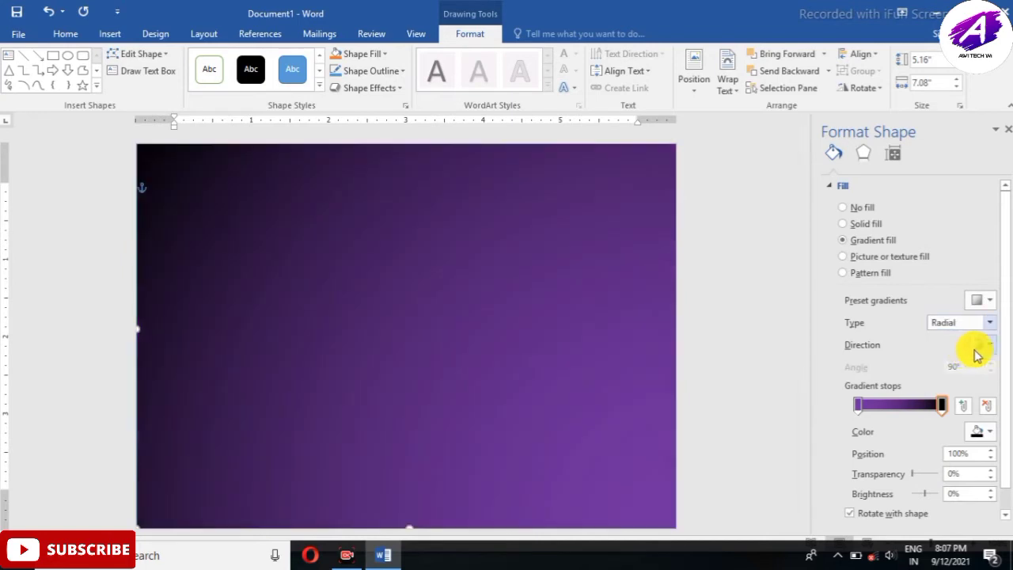
Set the rectangle's radial gradient direction to From Center and shift the black gradient stops inward, with one at 69%
left_click(989, 346)
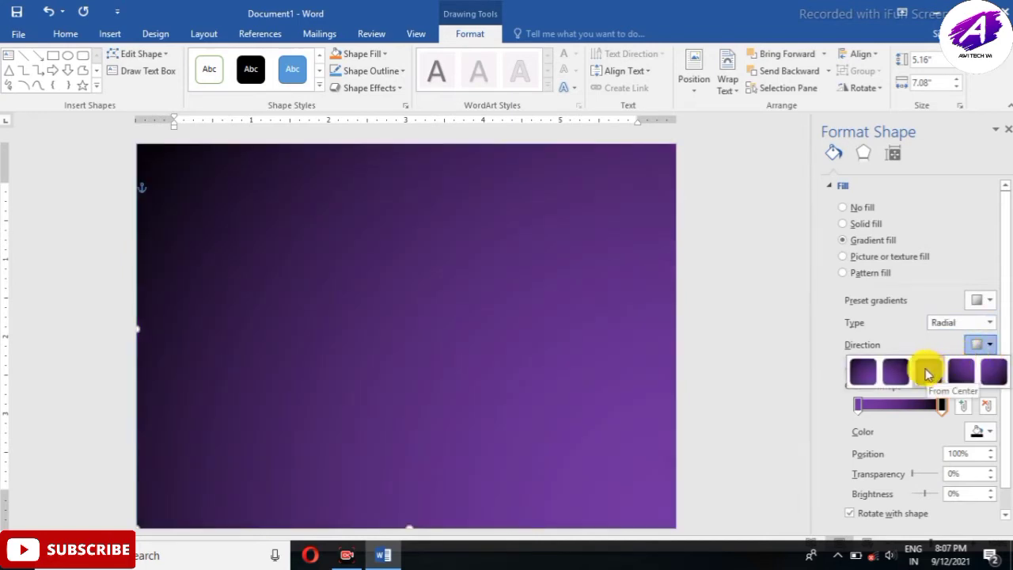
left_click(931, 372)
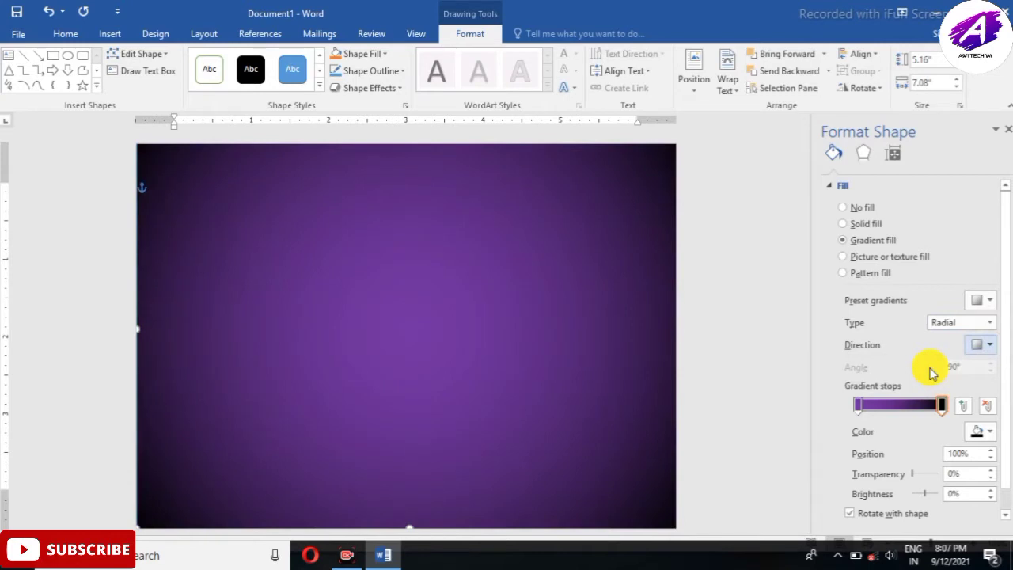
left_click(942, 406)
left_click_drag(941, 408, 934, 407)
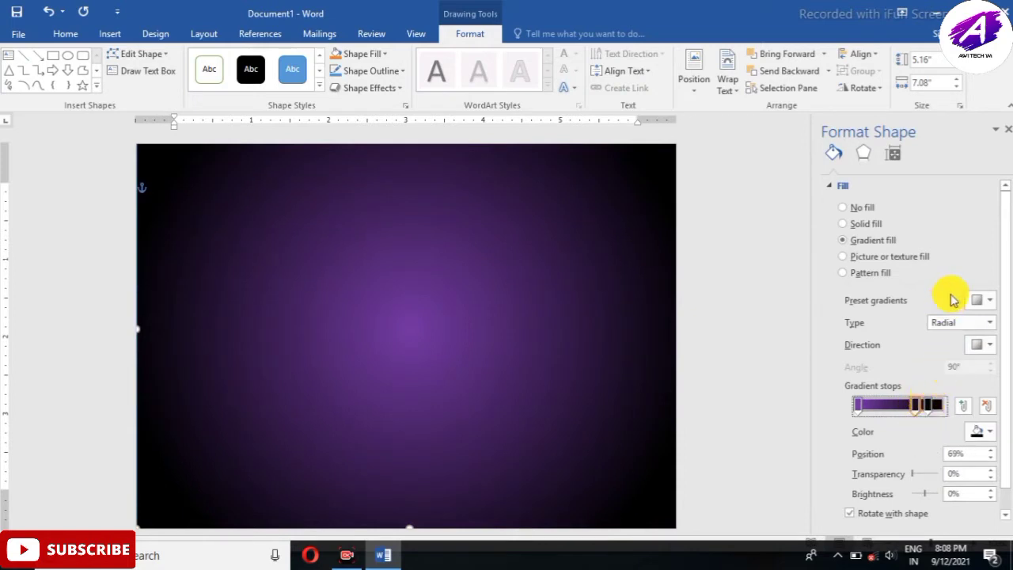
left_click(1003, 132)
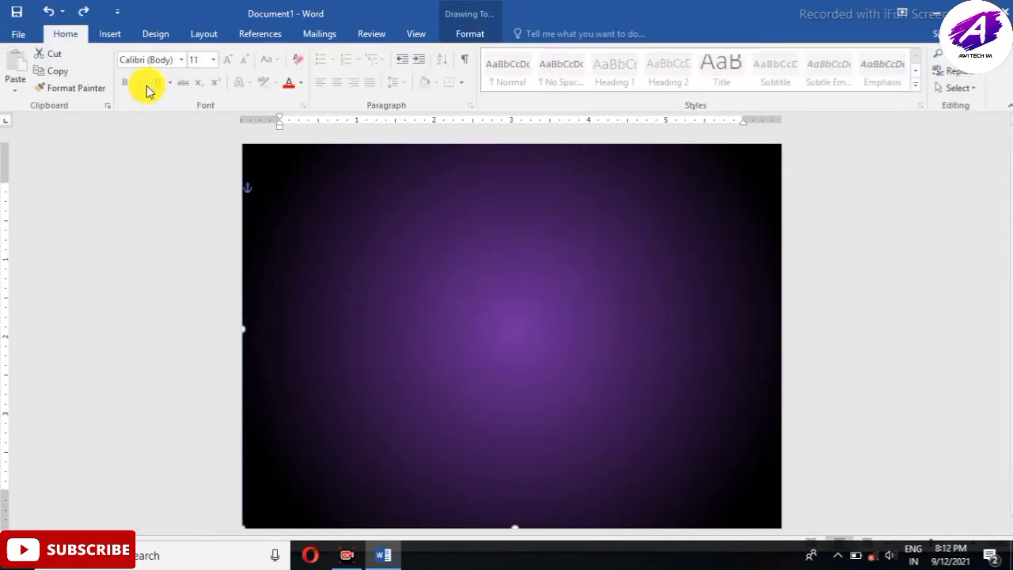
Insert the picture IMG_20210719_174258.jpg from the Desktop and set its text wrapping to In Front of Text
left_click(111, 37)
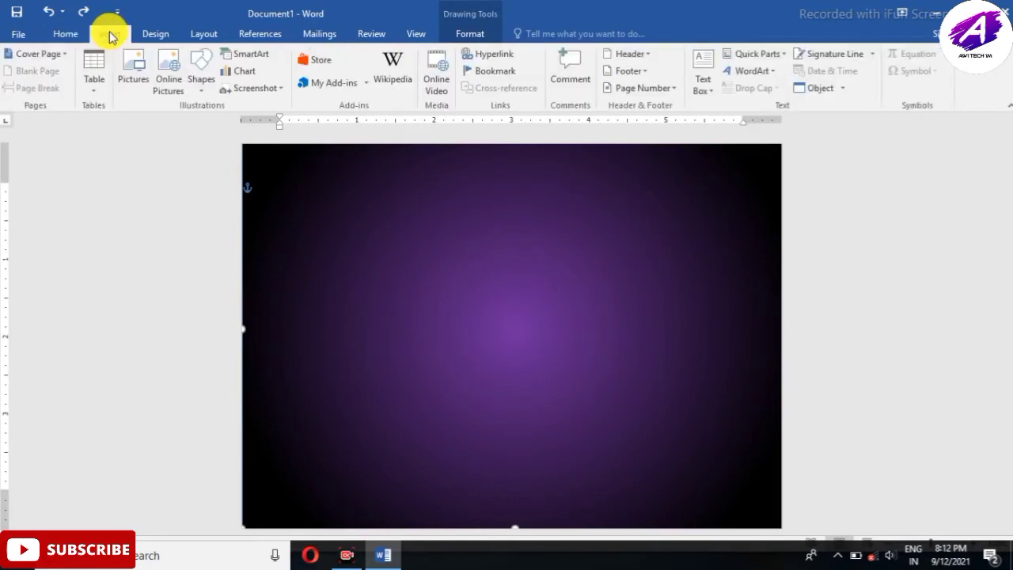
left_click(141, 85)
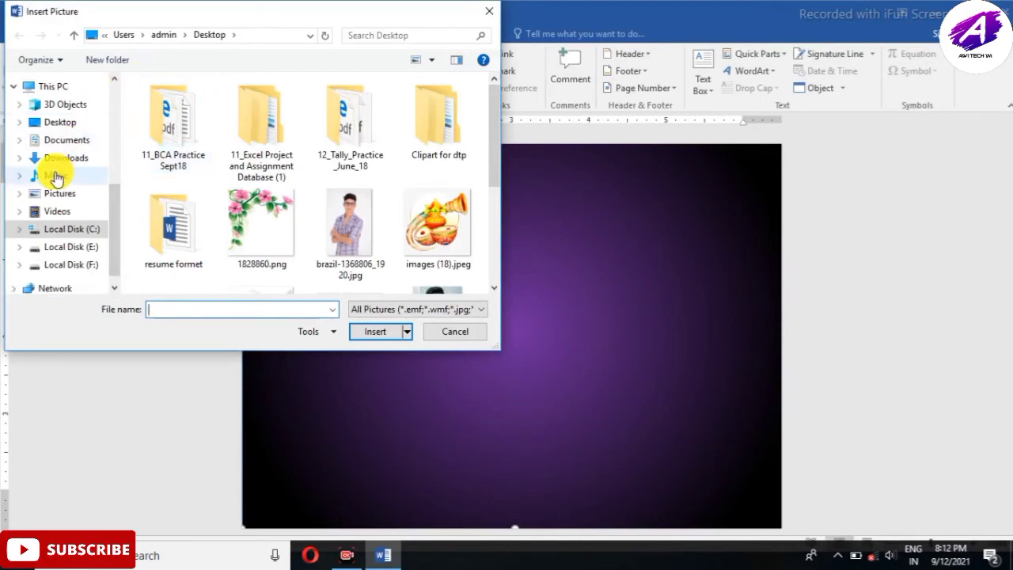
left_click(57, 122)
scroll(320, 224, "down", 2)
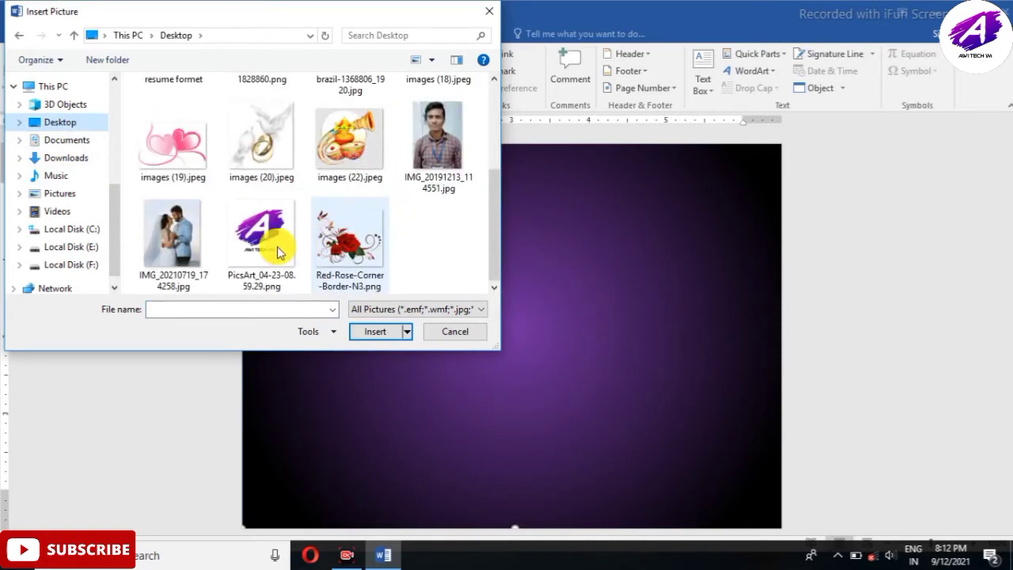
left_click(175, 260)
left_click(376, 334)
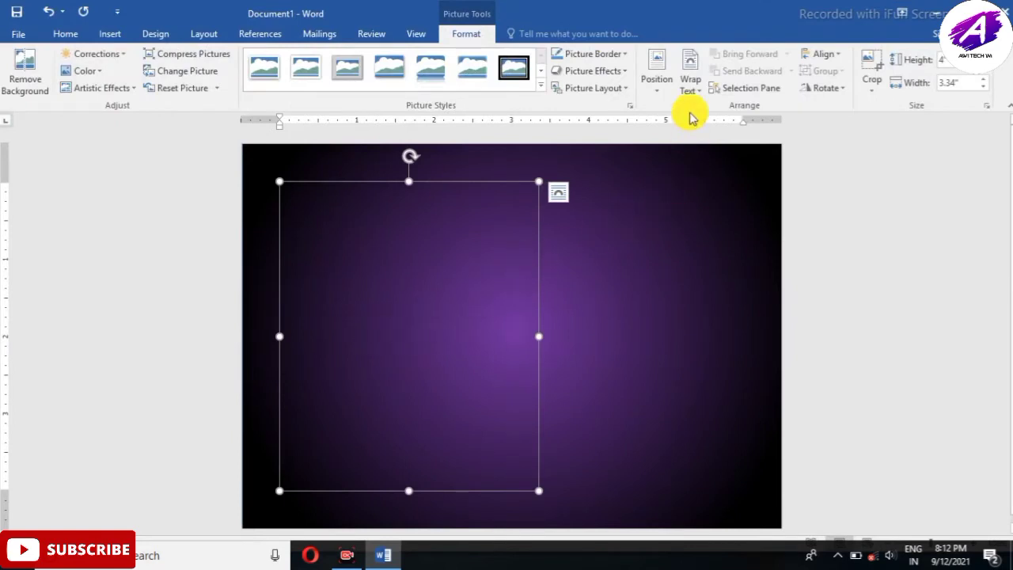
left_click(686, 90)
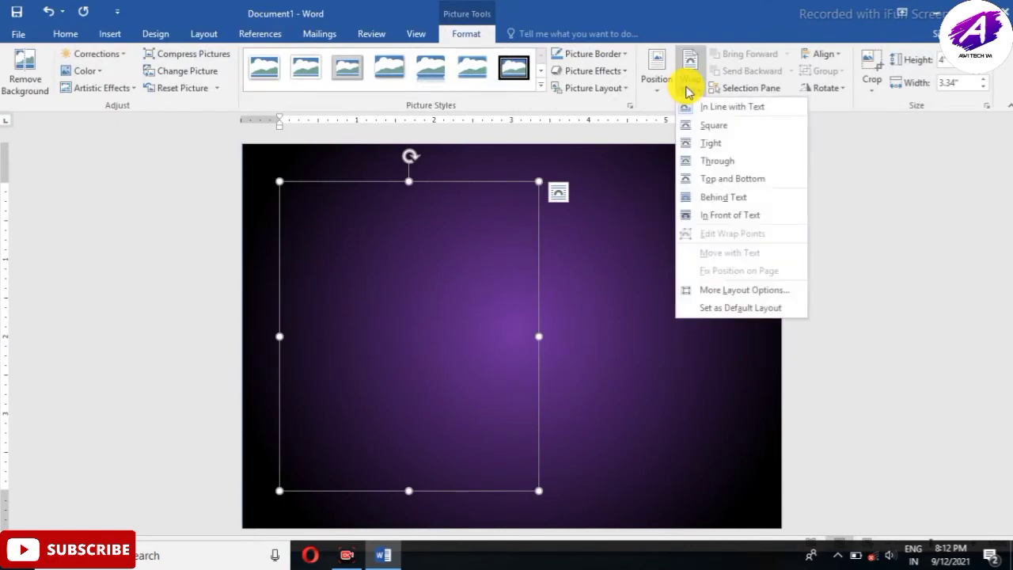
left_click(714, 220)
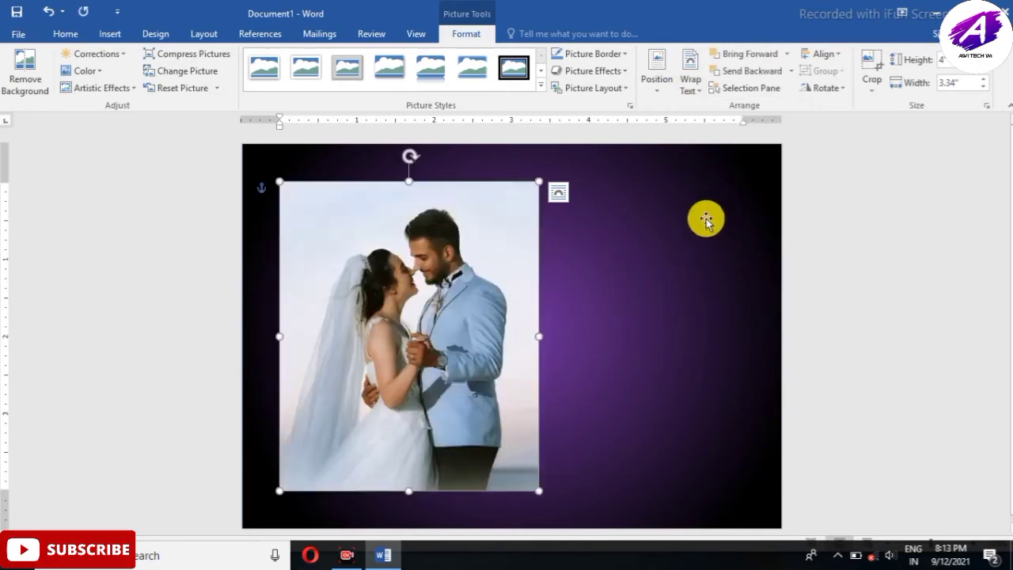
Apply a 50 Point soft edges effect to the couple's picture
left_click(599, 73)
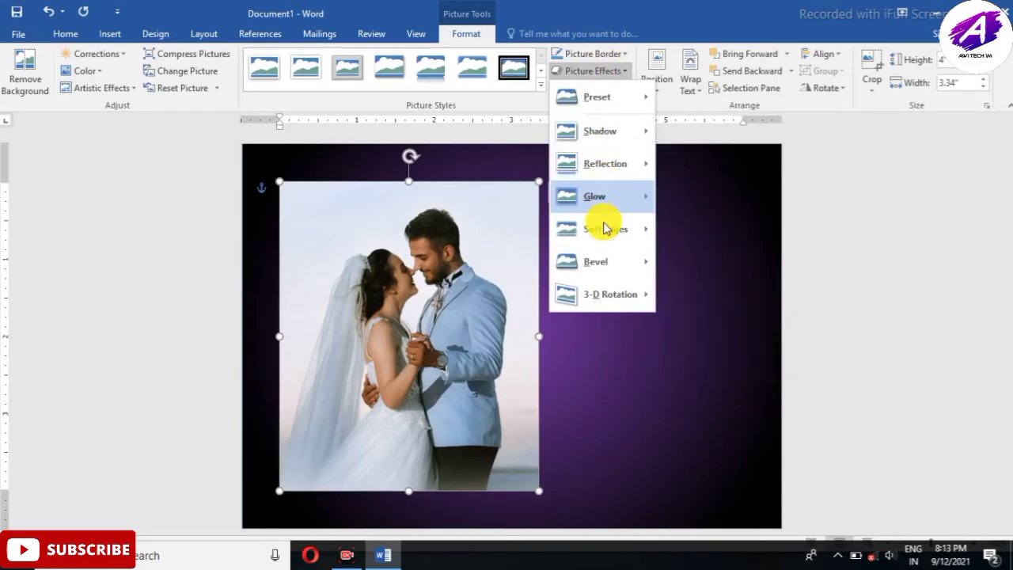
mouse_move(595, 228)
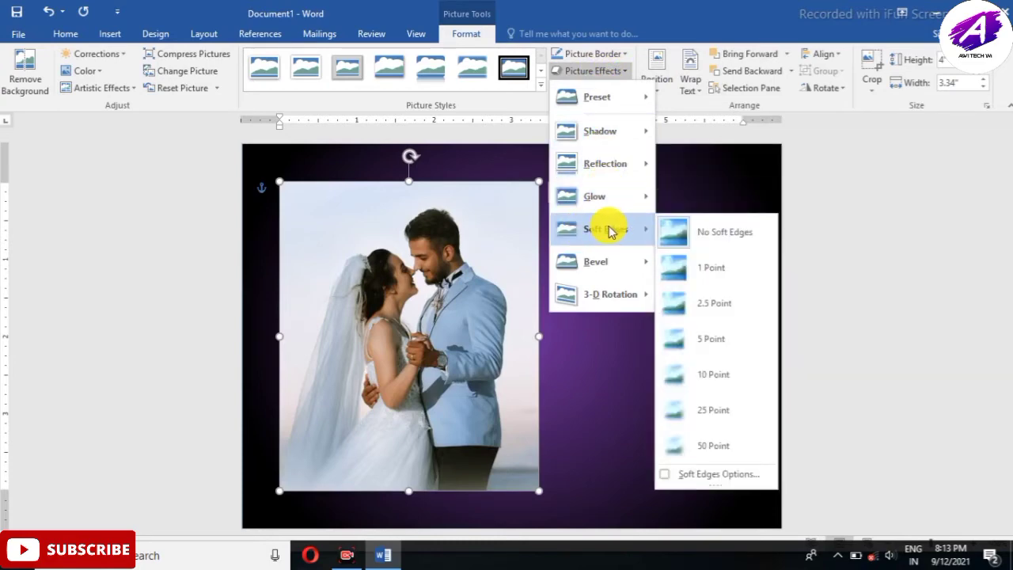
left_click(733, 450)
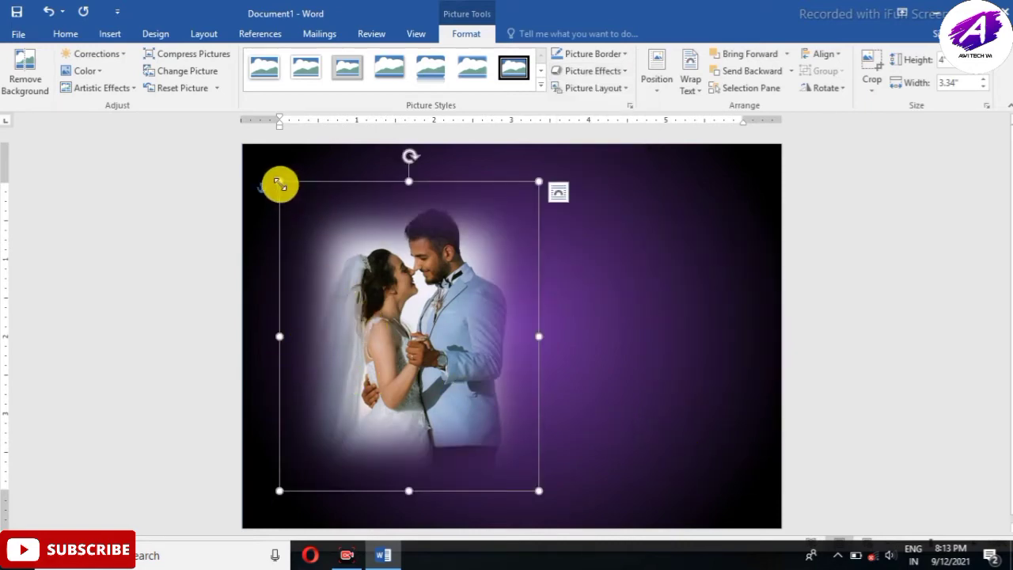
Enlarge the couple's picture and position it over the left half of the purple background
left_click_drag(279, 184, 262, 155)
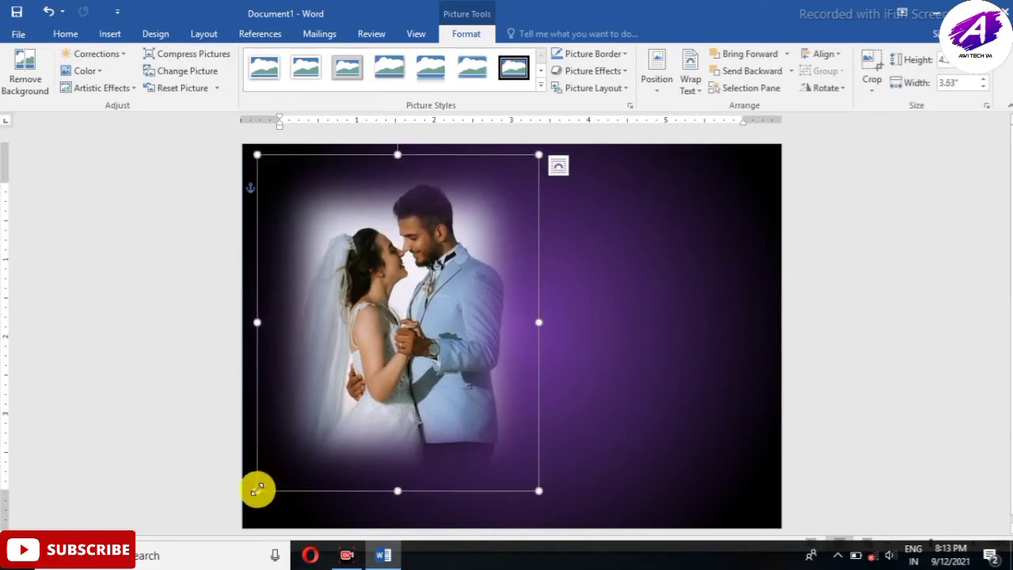
left_click_drag(258, 490, 249, 498)
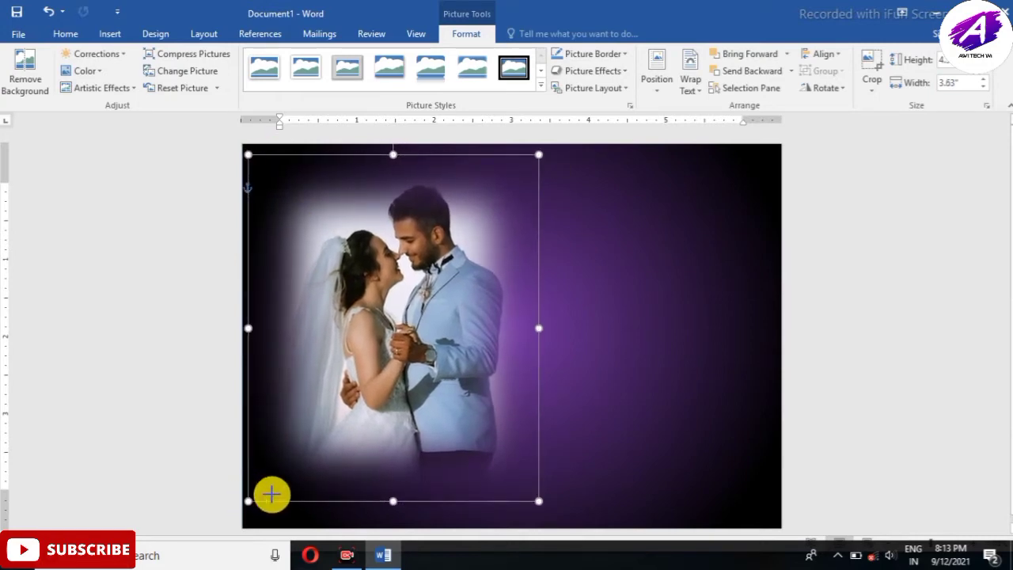
mouse_move(386, 373)
left_mouse_down()
mouse_move(380, 367)
mouse_move(379, 379)
left_mouse_up()
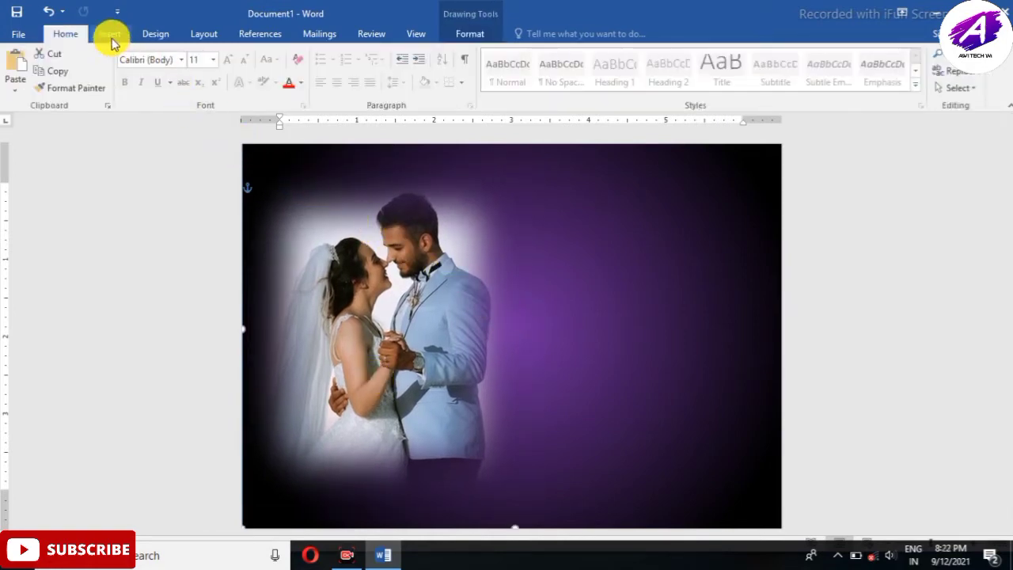
Draw a rectangle about 4.84" high and 6.85" wide just inside the edges of the purple background
left_click(112, 41)
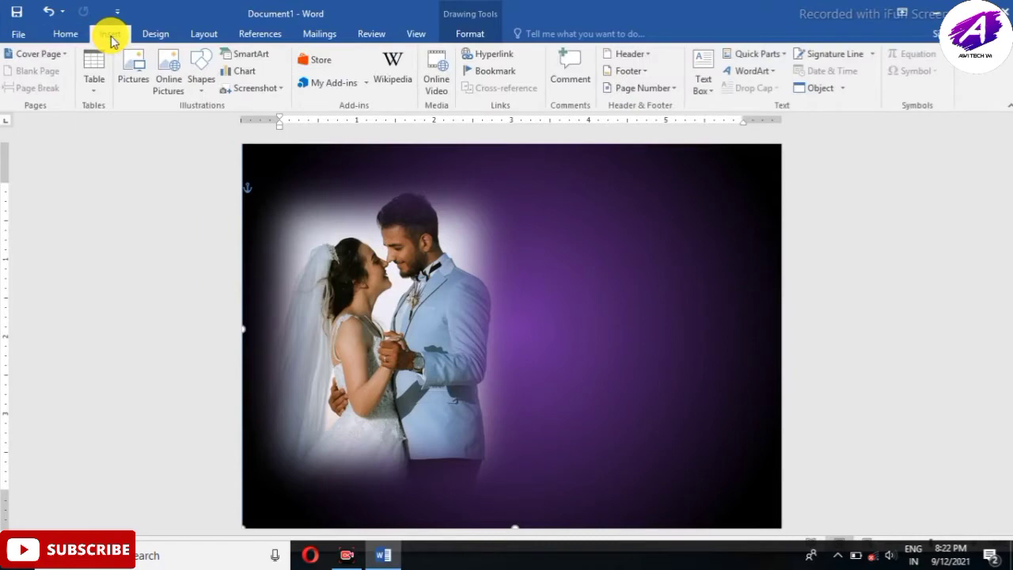
left_click(202, 79)
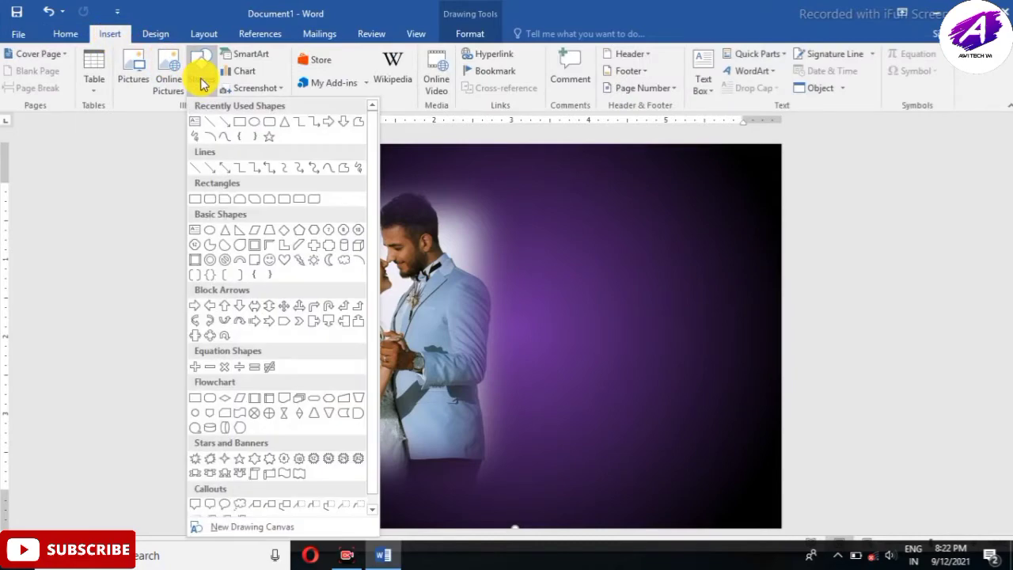
left_click(239, 124)
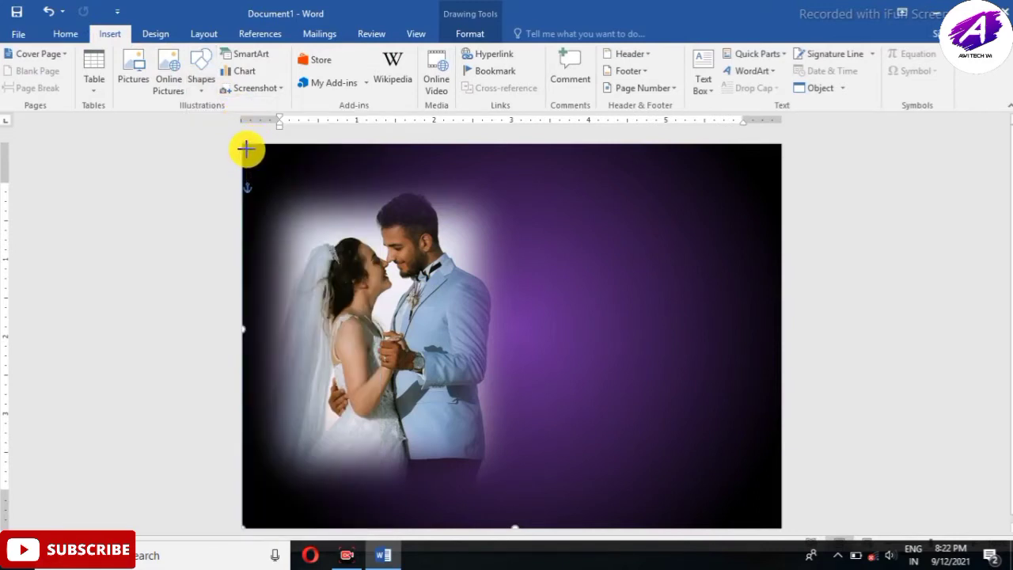
mouse_move(246, 149)
left_mouse_down()
mouse_move(324, 219)
mouse_move(515, 357)
mouse_move(683, 521)
mouse_move(715, 530)
mouse_move(756, 500)
mouse_move(776, 516)
left_mouse_up()
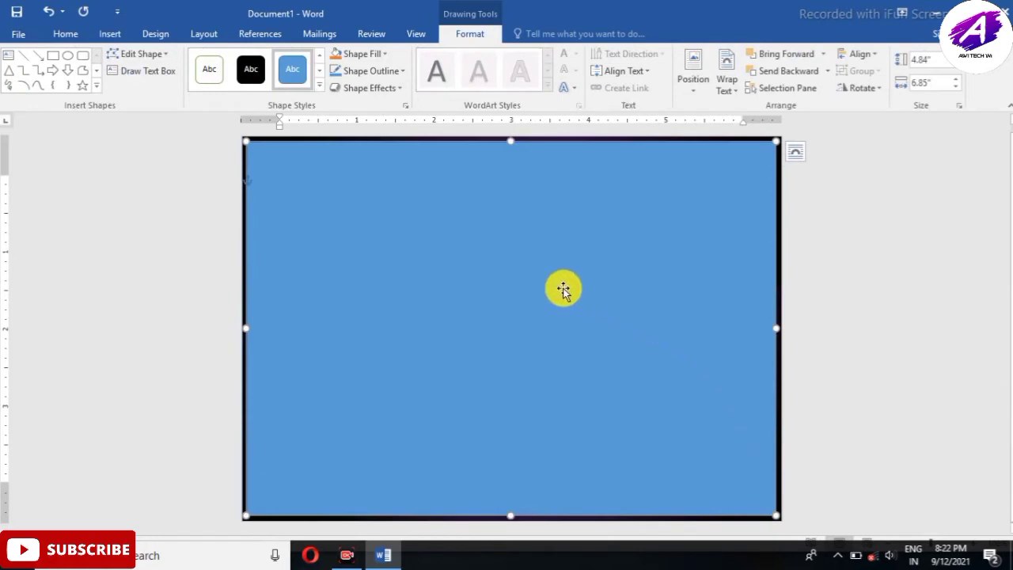
Remove the new rectangle's fill and set its outline weight to 2¼ pt
left_click(372, 54)
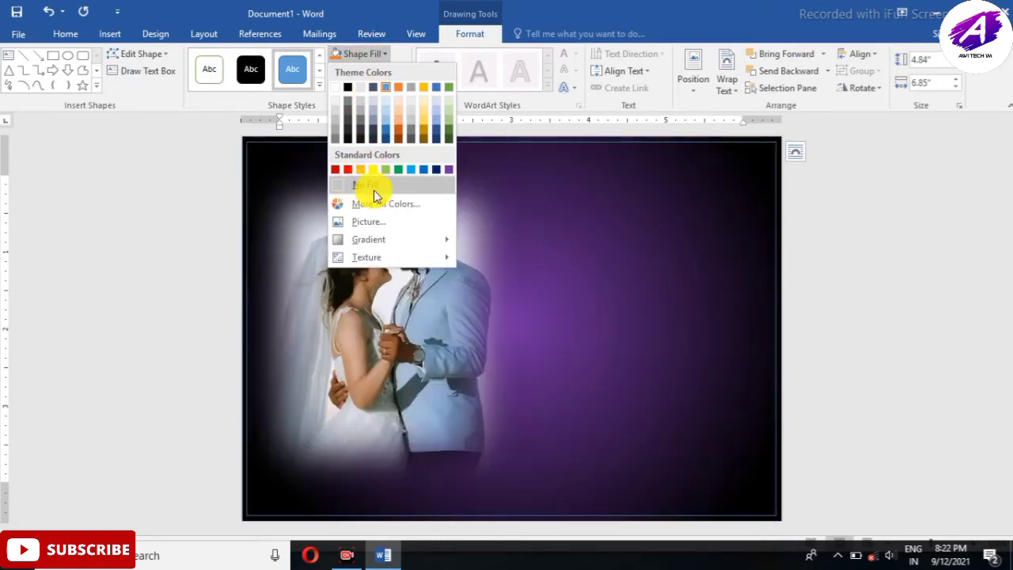
left_click(374, 186)
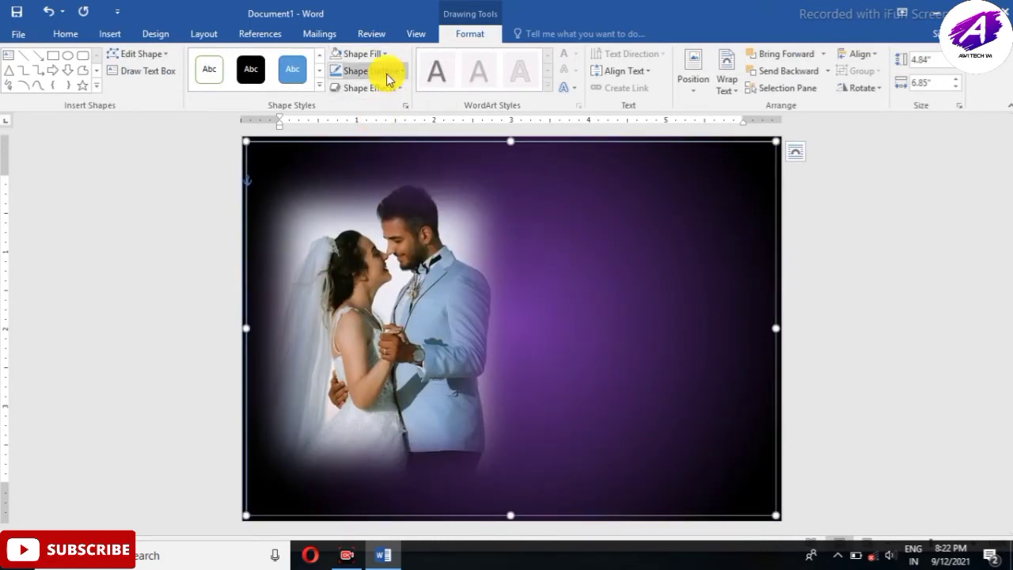
left_click(372, 72)
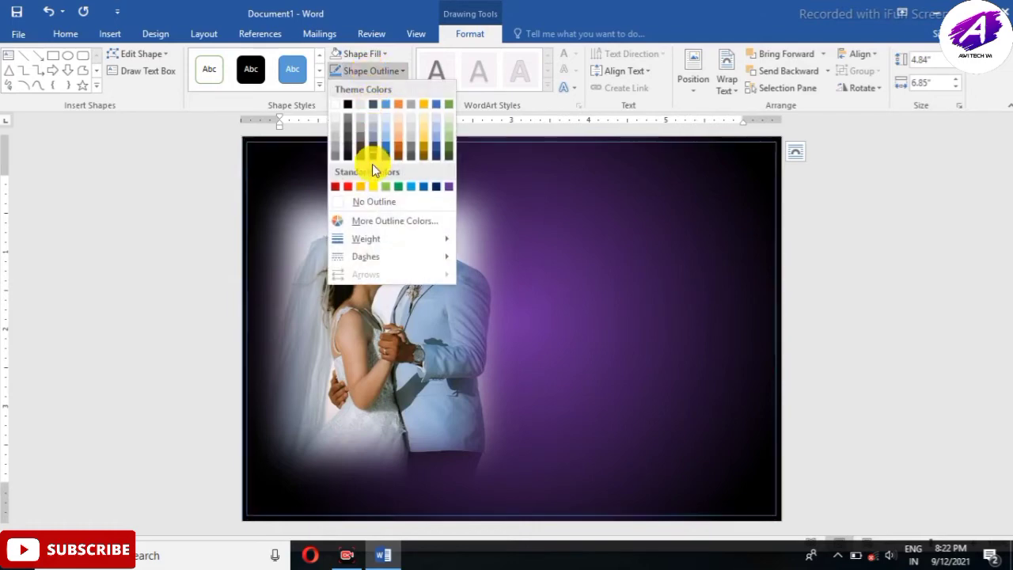
mouse_move(361, 239)
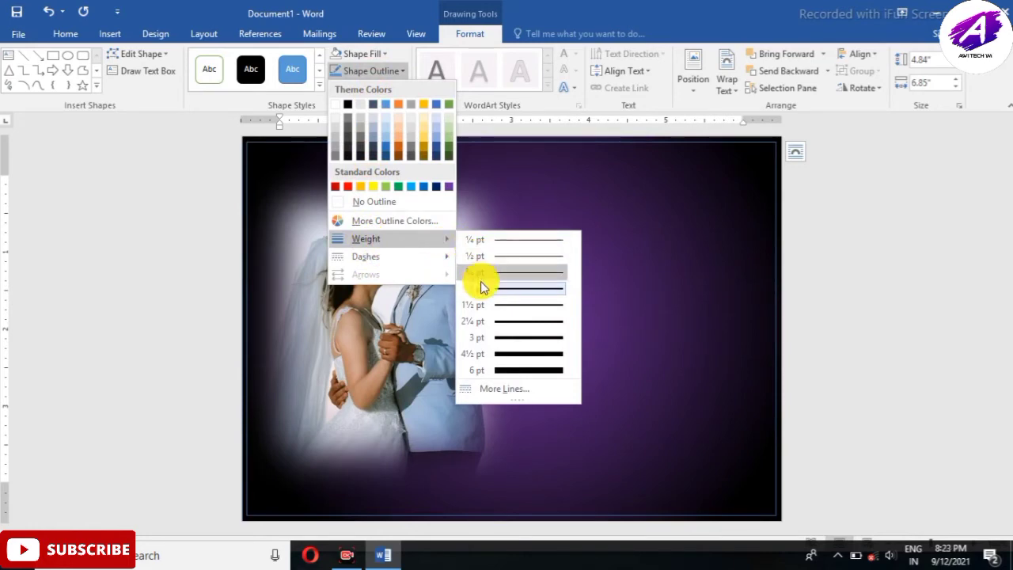
left_click(523, 322)
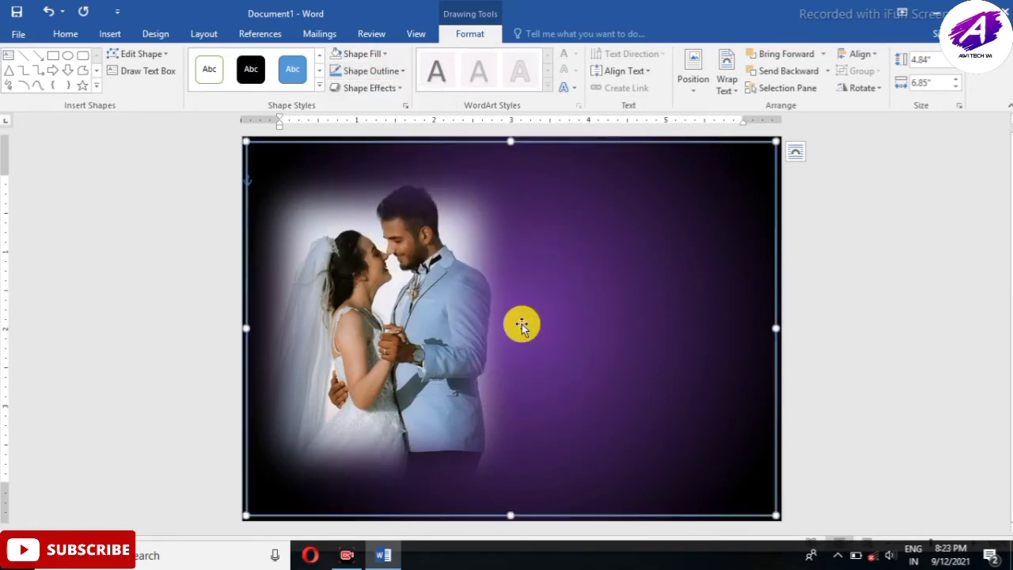
Change the rectangle's outline to a gradient line and color its second gradient stop, at 74%, gold
left_click(406, 106)
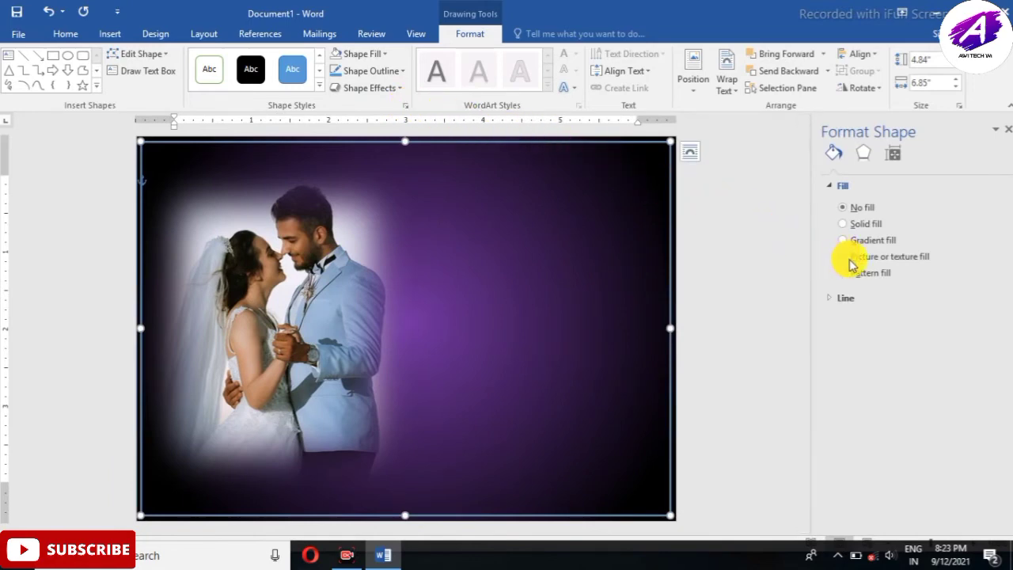
left_click(847, 298)
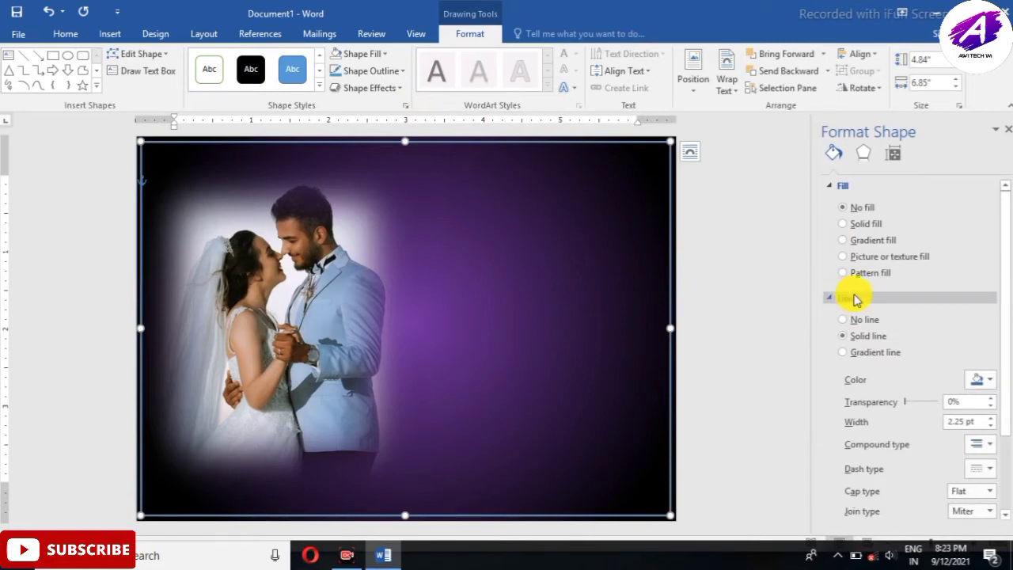
left_click(847, 354)
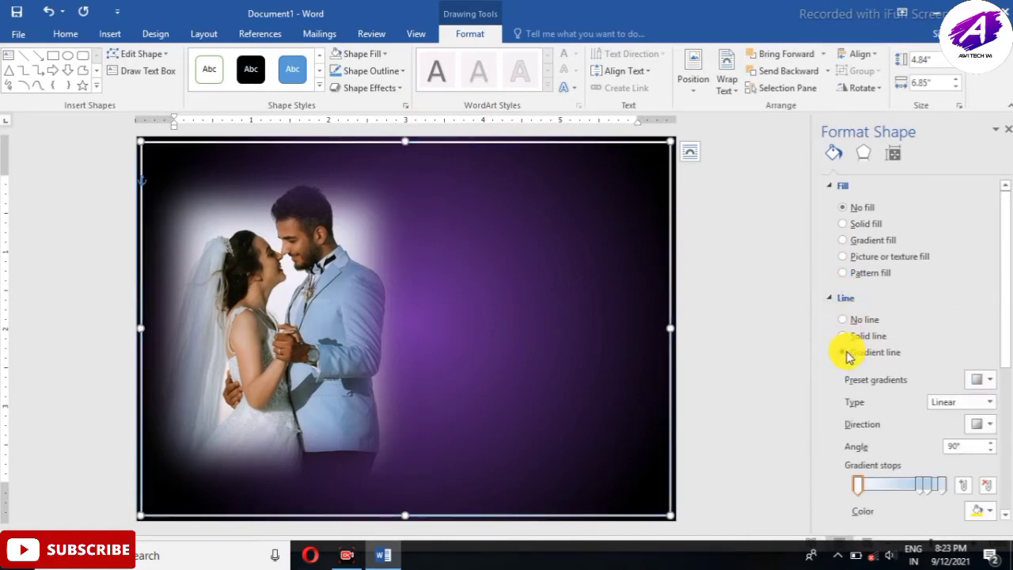
left_click(919, 486)
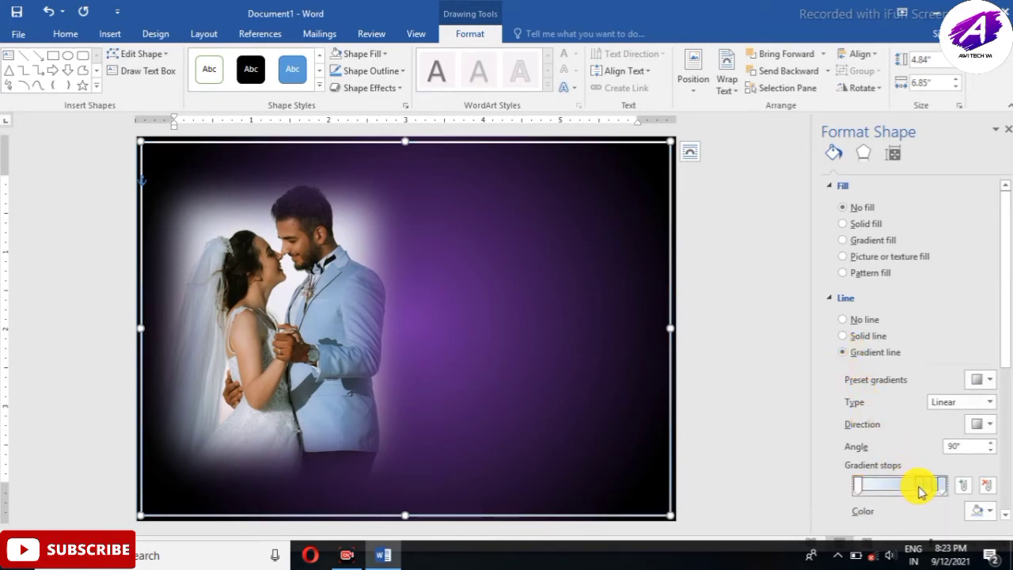
left_click(992, 515)
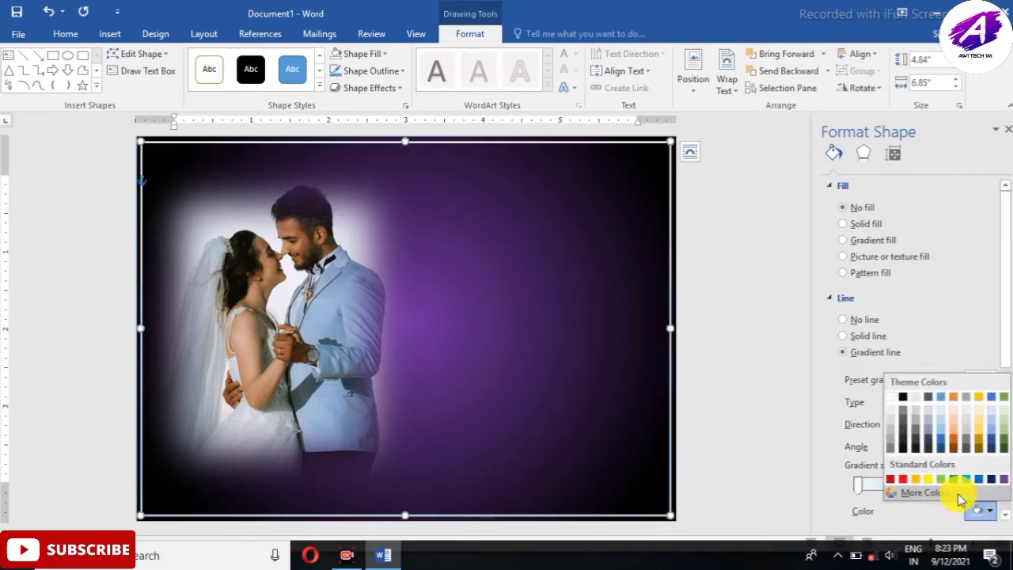
left_click(912, 481)
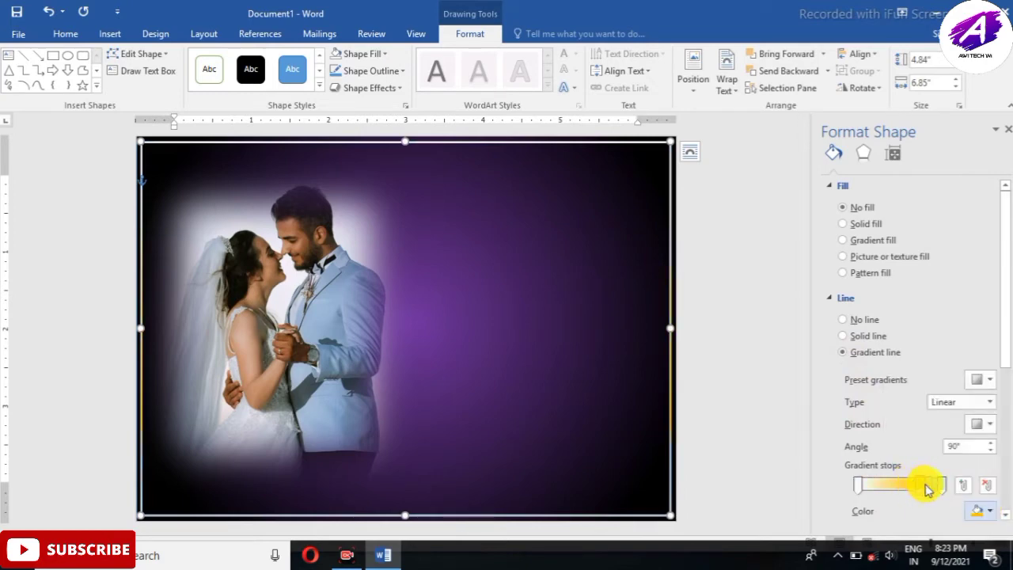
Color the outline's third gradient stop yellow, and remove that stop from the gradient
left_click(929, 489)
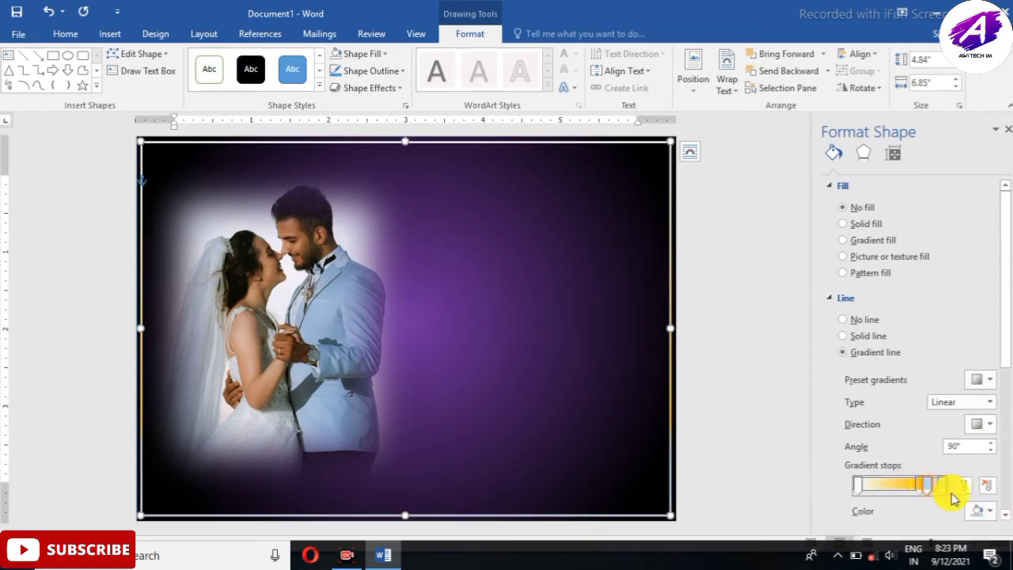
left_click(981, 510)
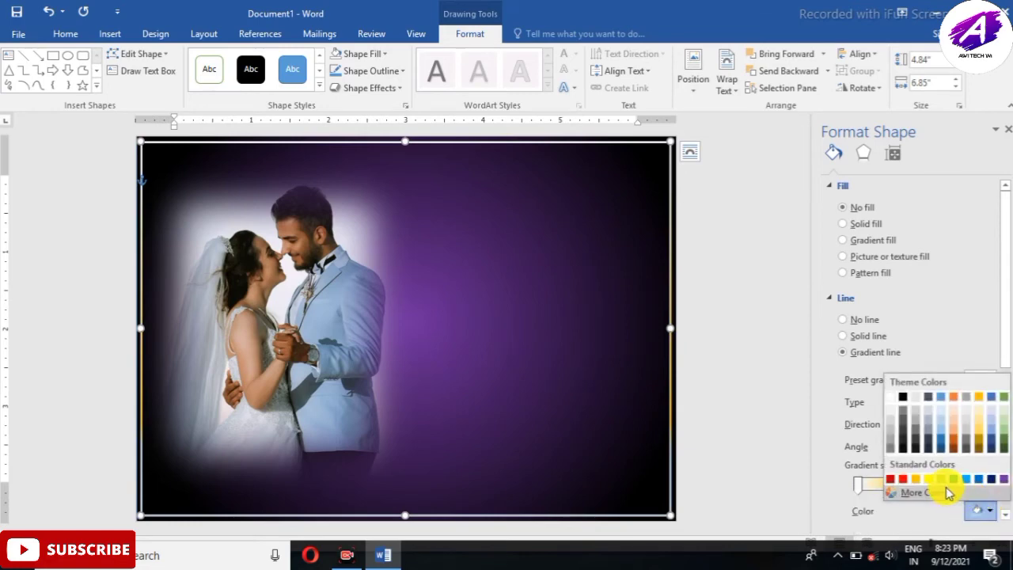
left_click(929, 480)
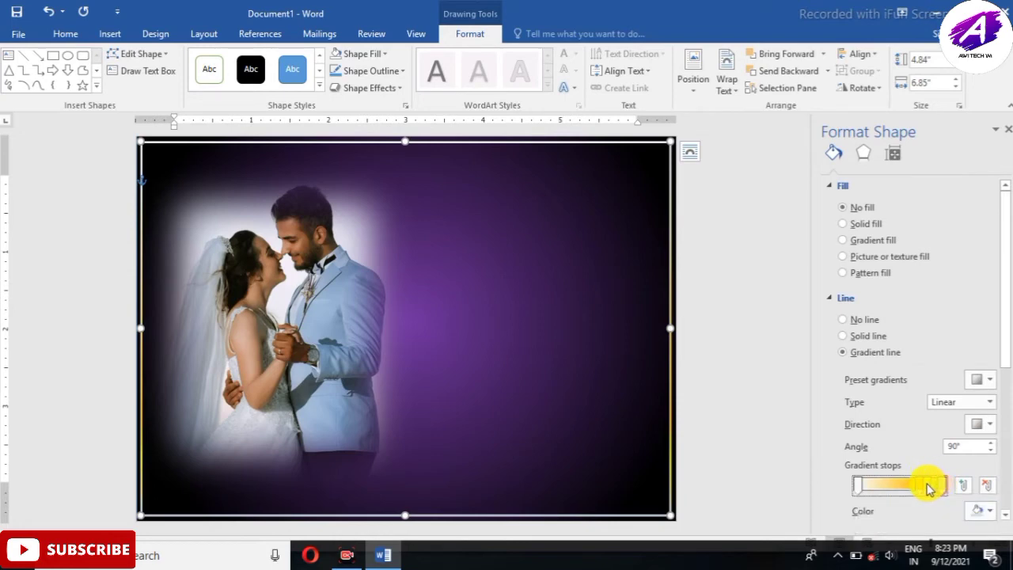
left_click(962, 485)
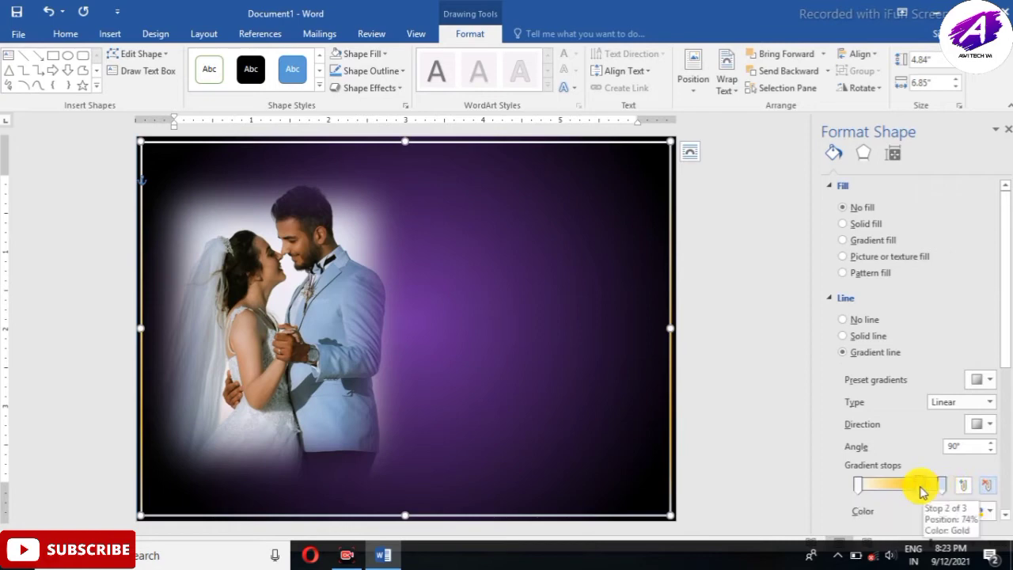
Remove the last stop from the rectangle's outline gradient, and move the gold stop to the gradient's end, coloring it gold
left_click(987, 487)
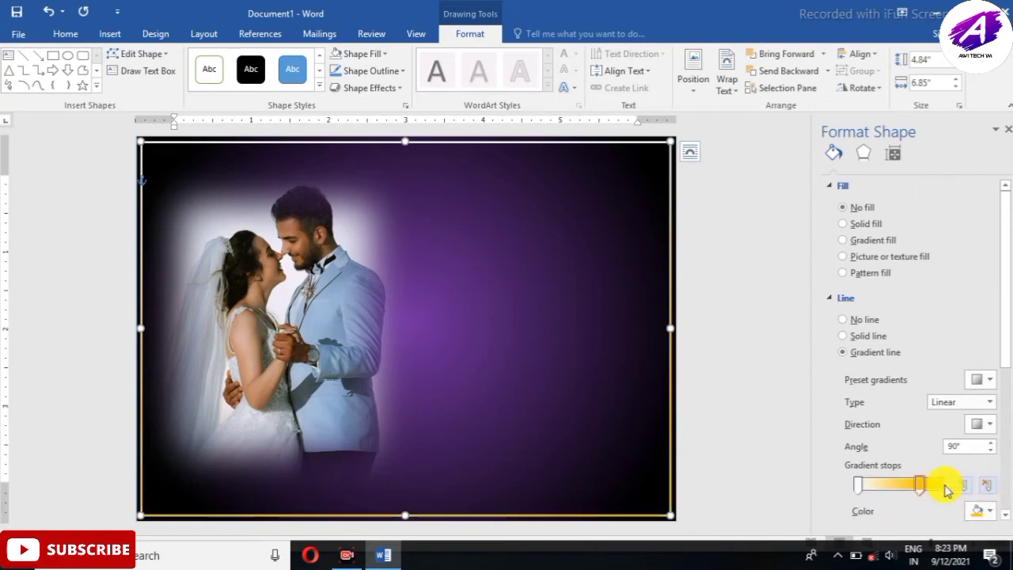
left_click_drag(921, 486, 947, 484)
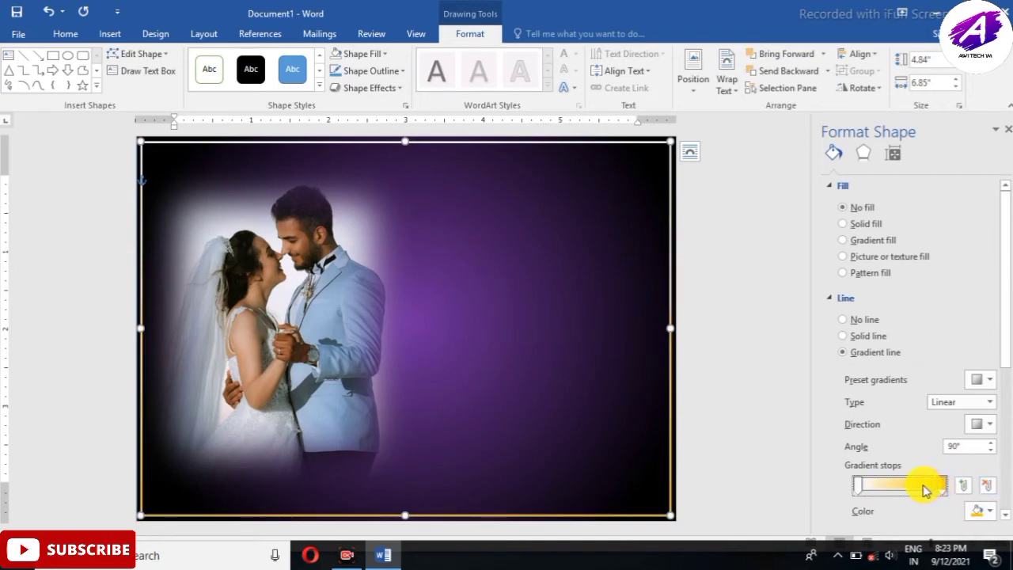
left_click(986, 512)
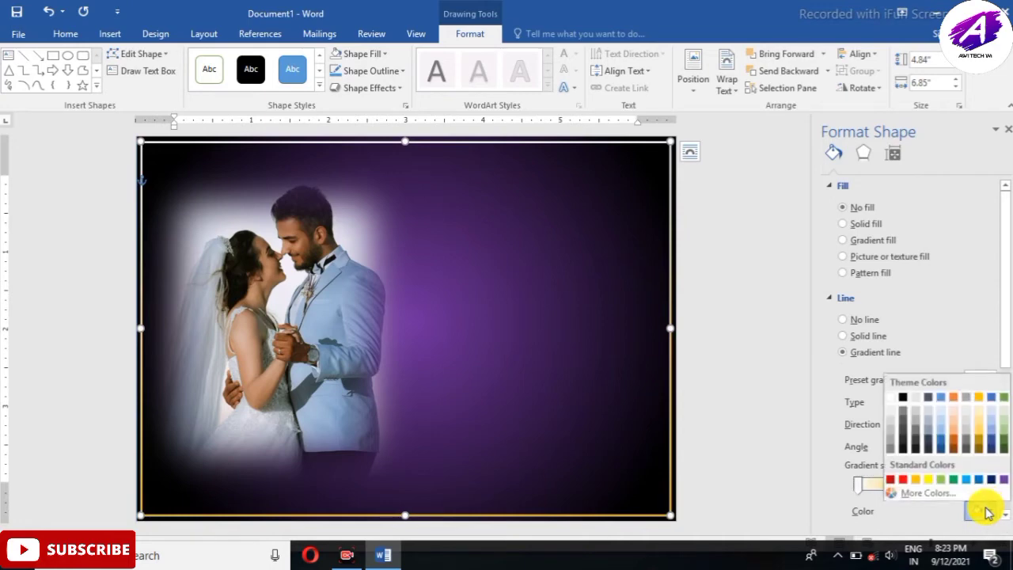
left_click(917, 480)
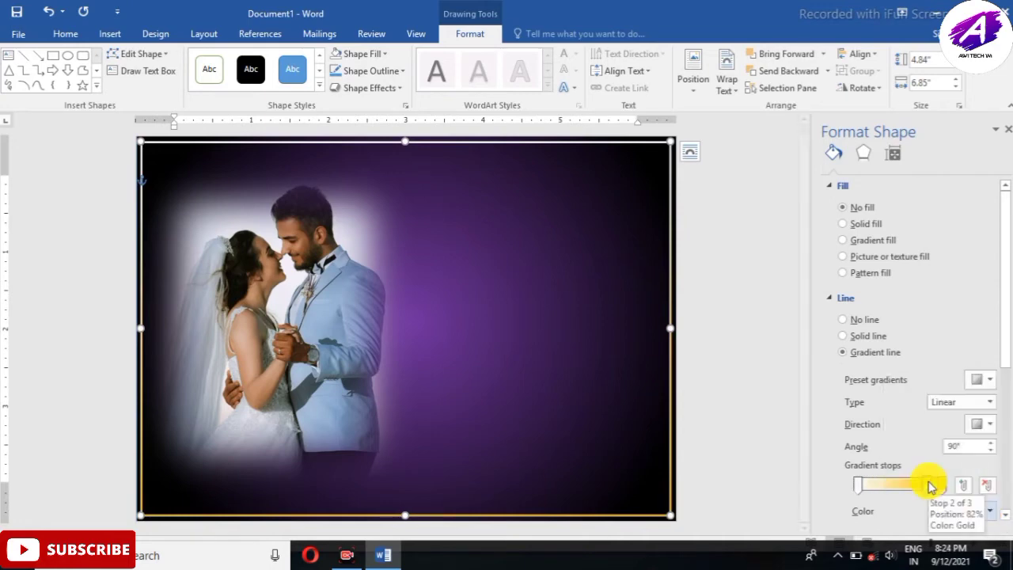
Remove the white first stop from the outline gradient and move the yellow stop to the gradient's start
left_click_drag(930, 491, 890, 490)
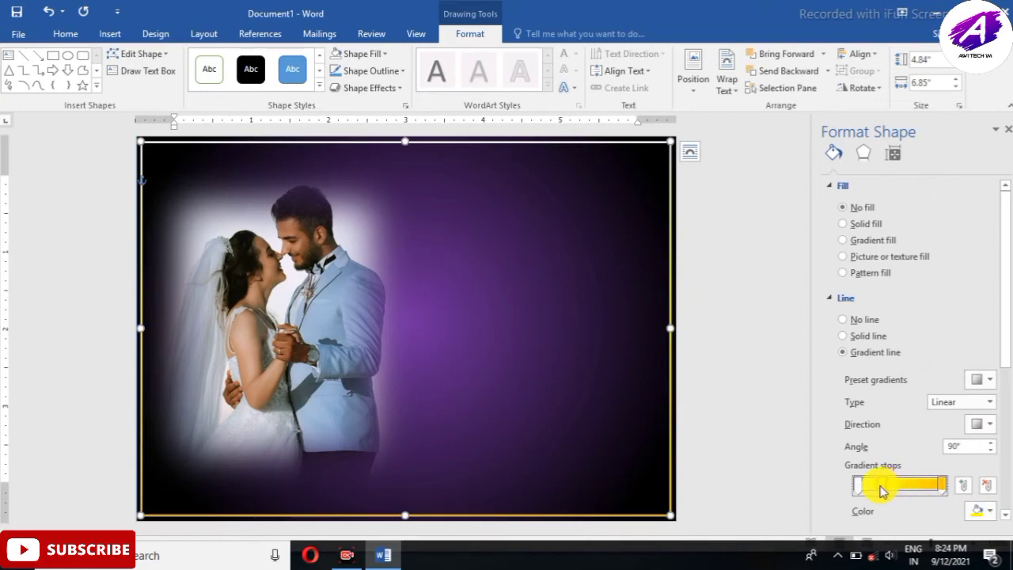
left_click(859, 486)
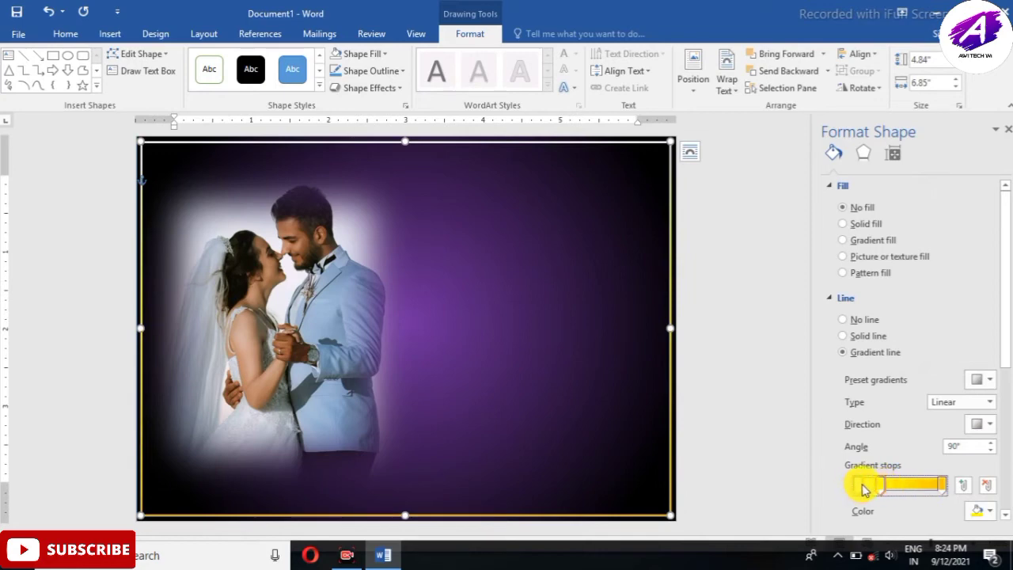
left_click(986, 486)
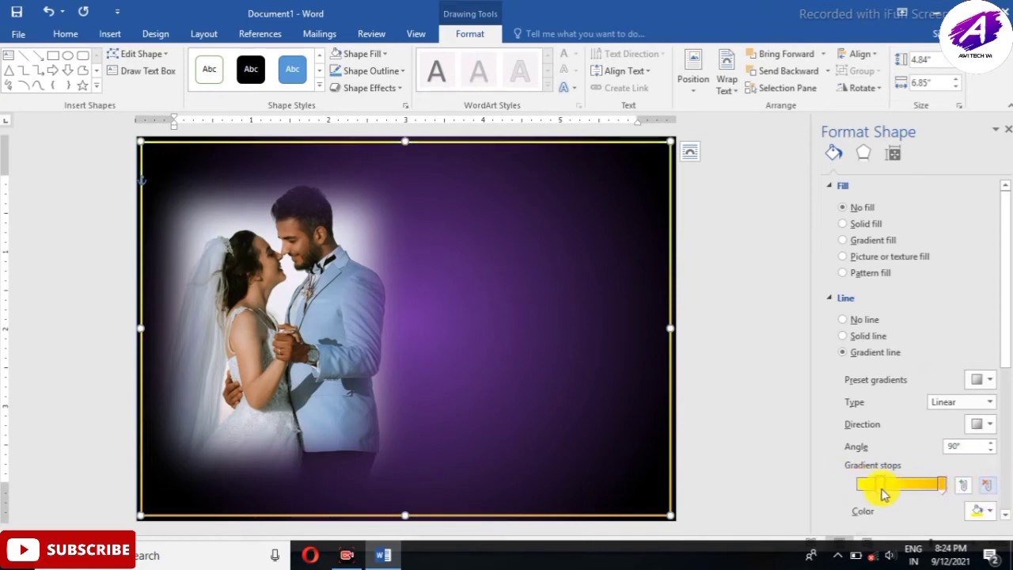
left_click_drag(883, 492, 840, 490)
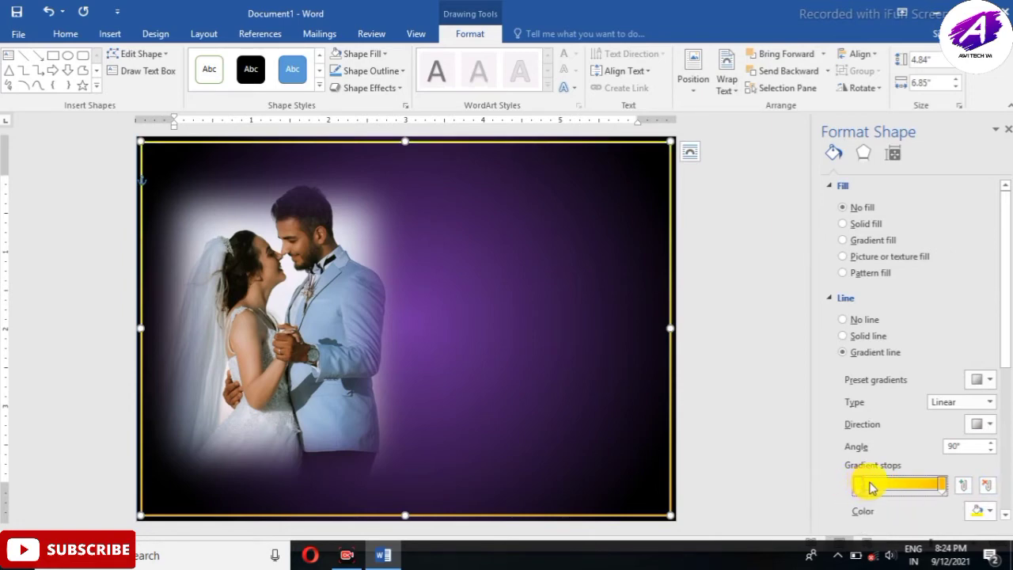
Change the outline's gradient type to Radial and open its direction choices
left_click(986, 407)
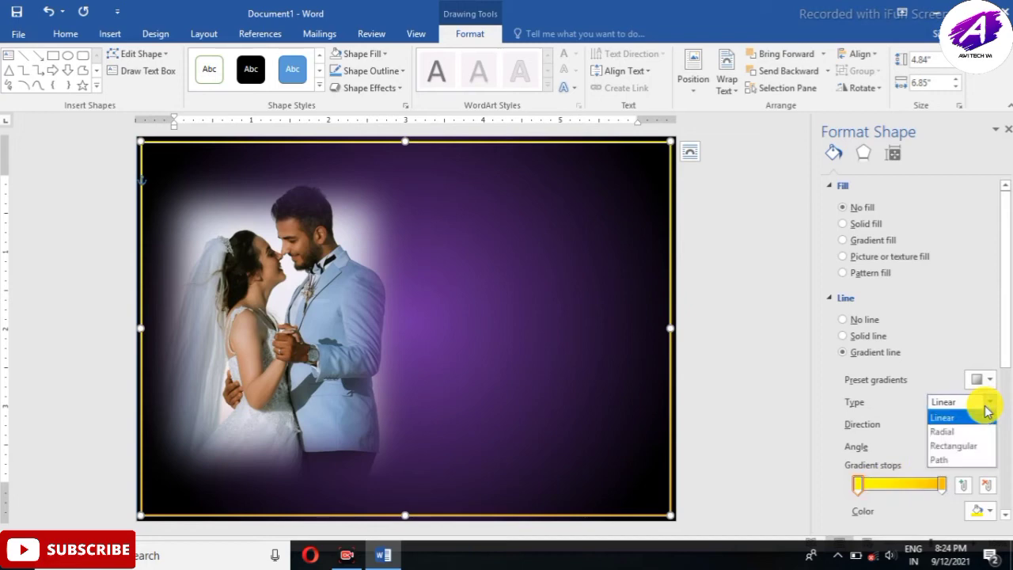
left_click(981, 432)
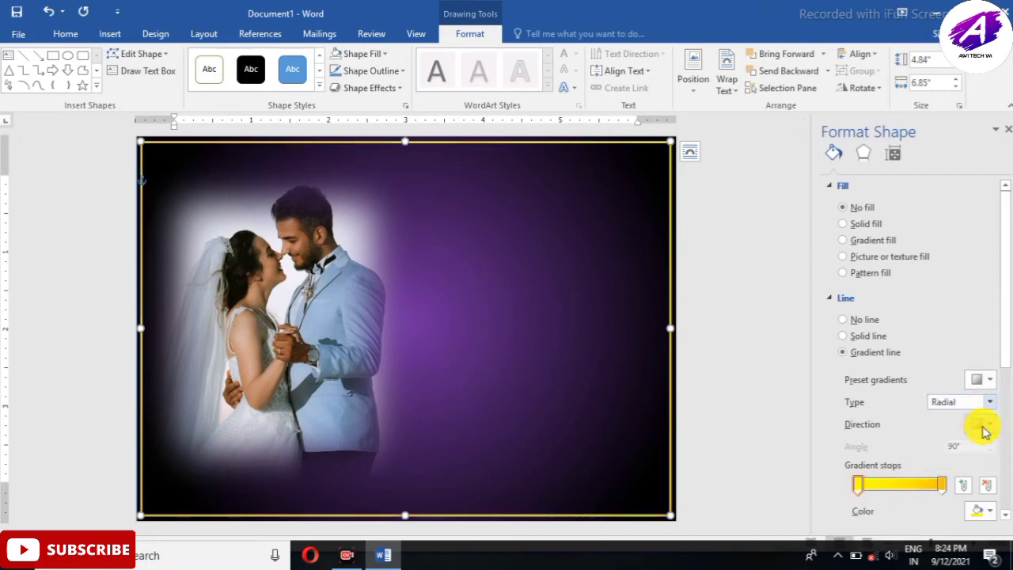
left_click(982, 426)
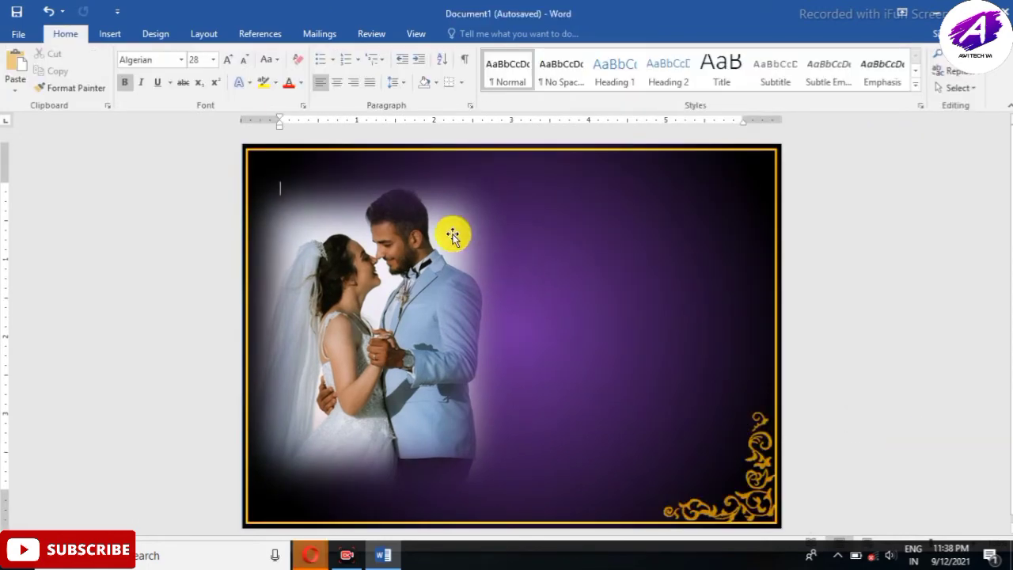
Insert a plain black WordArt text box and place it beside the couple photo in the upper part of the card
left_click(115, 34)
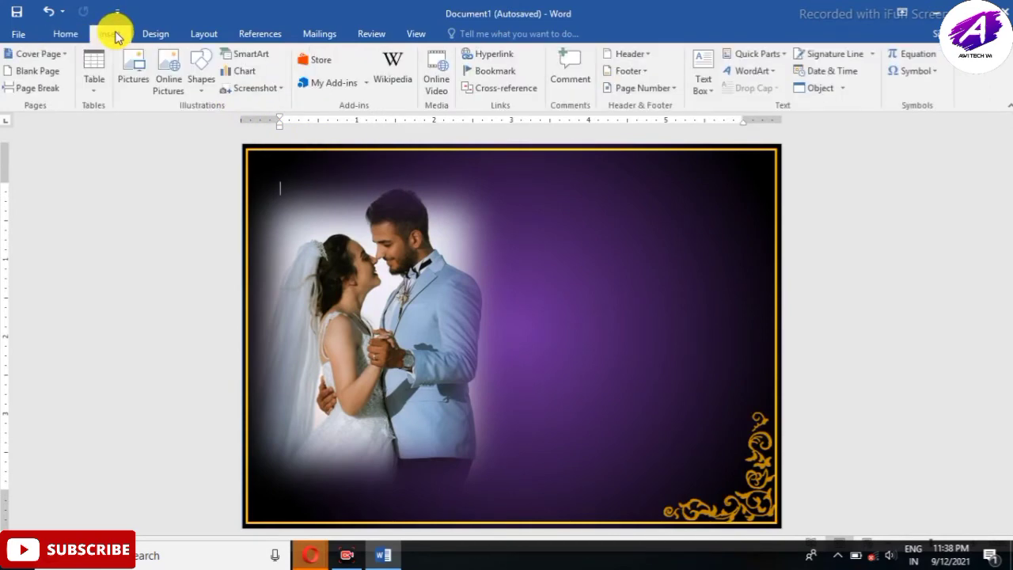
left_click(754, 76)
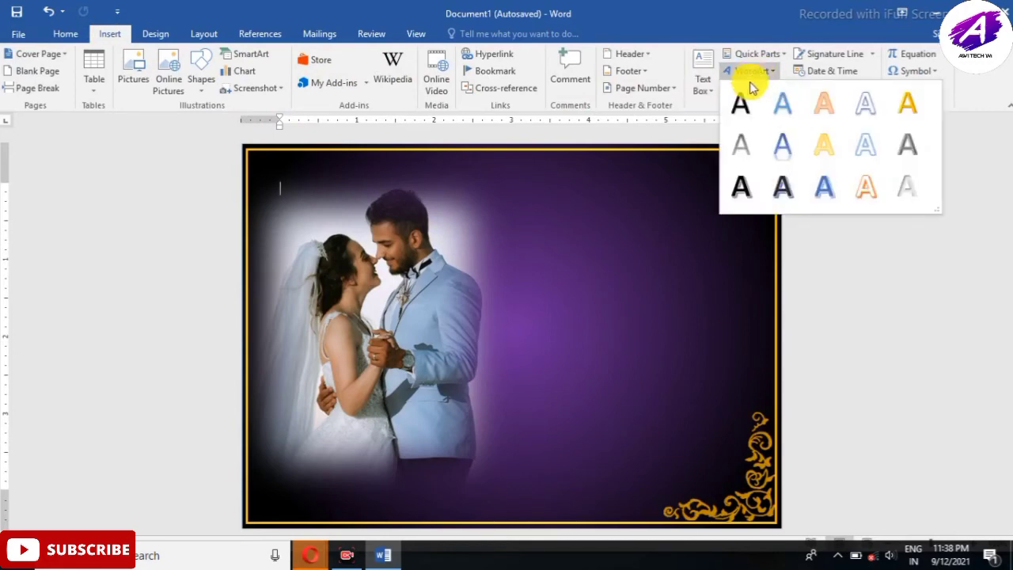
left_click(740, 103)
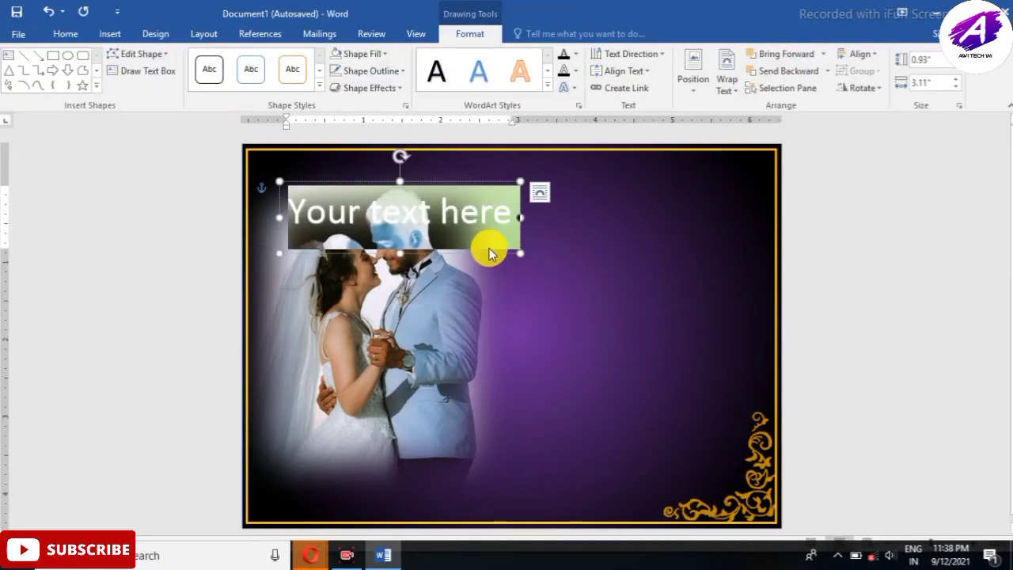
left_click_drag(494, 253, 708, 259)
left_click(702, 225)
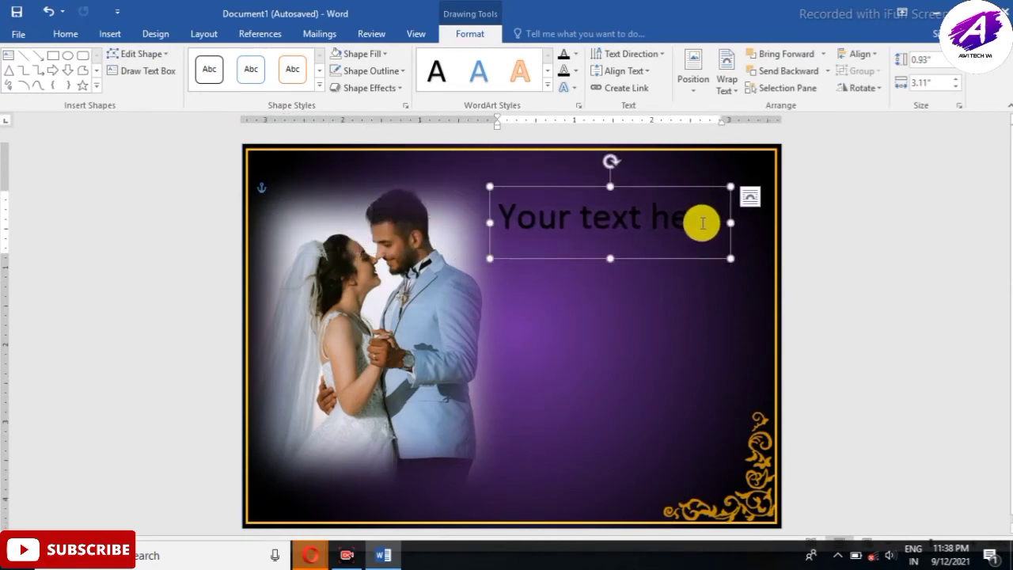
Replace the WordArt placeholder text with "WEDDING CARD"
triple_click(704, 225)
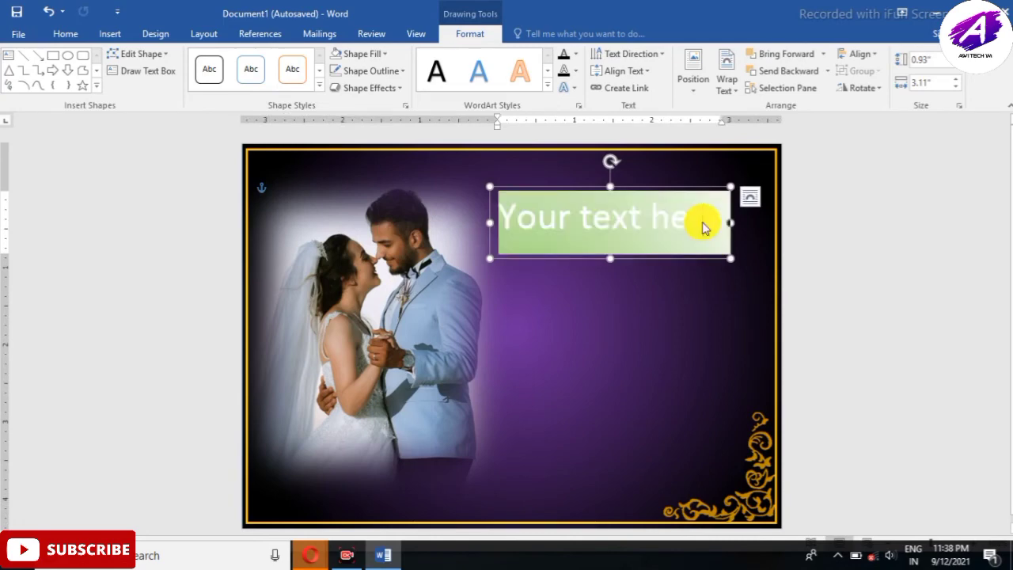
key("Delete")
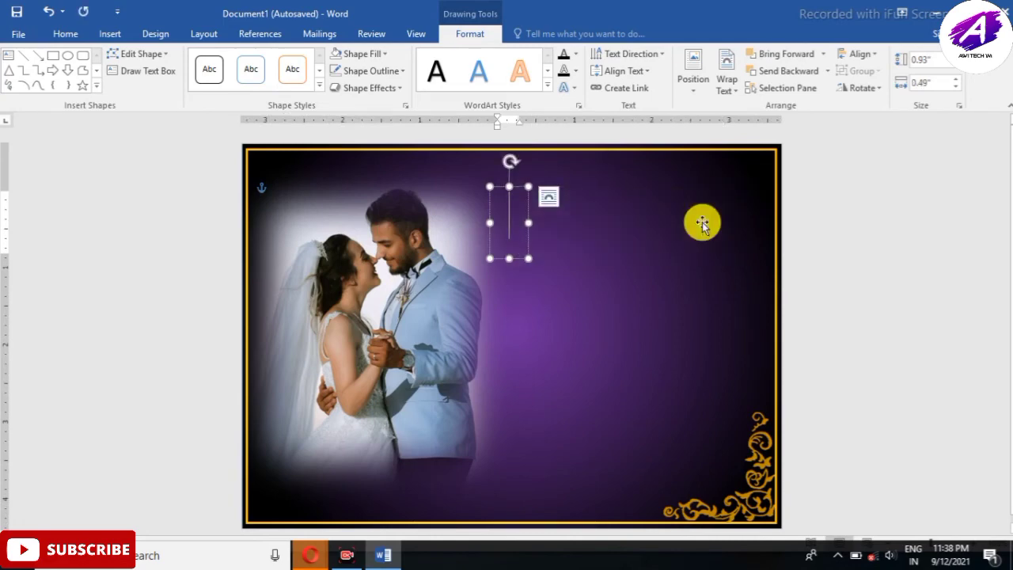
type("WED")
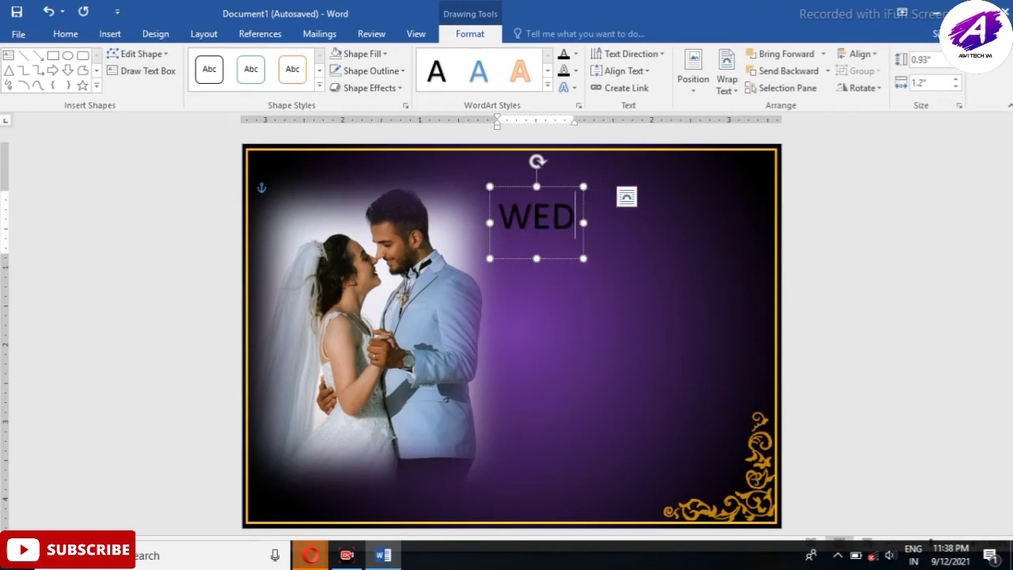
type("DING")
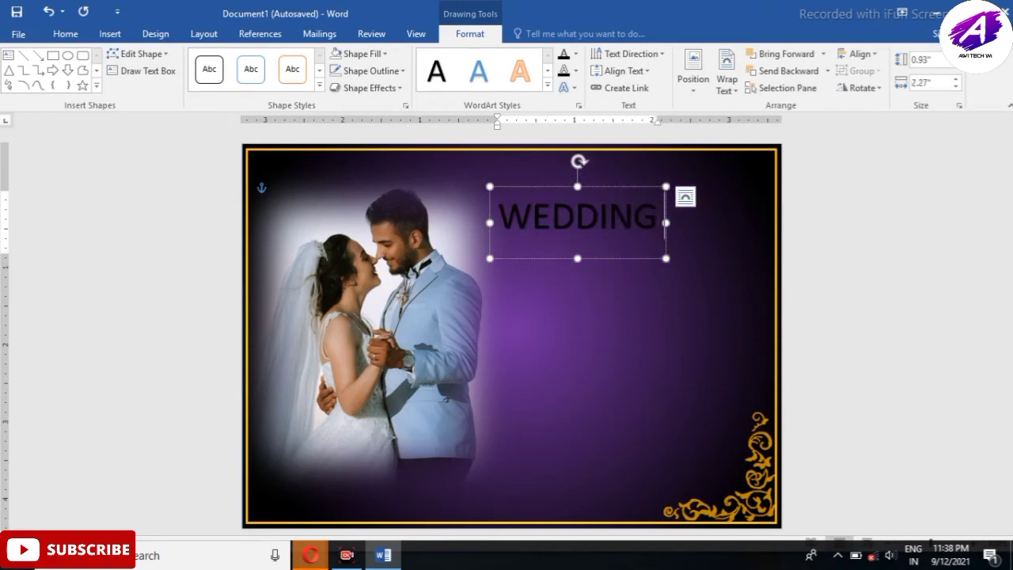
type(" CARD")
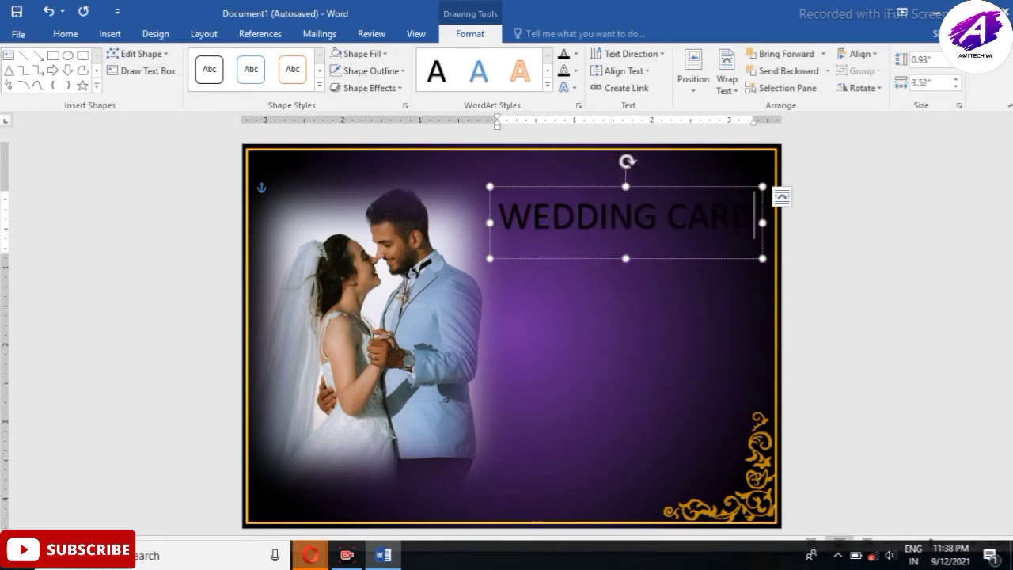
Format the WEDDING CARD text in the Algerian font at size 28 in bold
triple_click(701, 221)
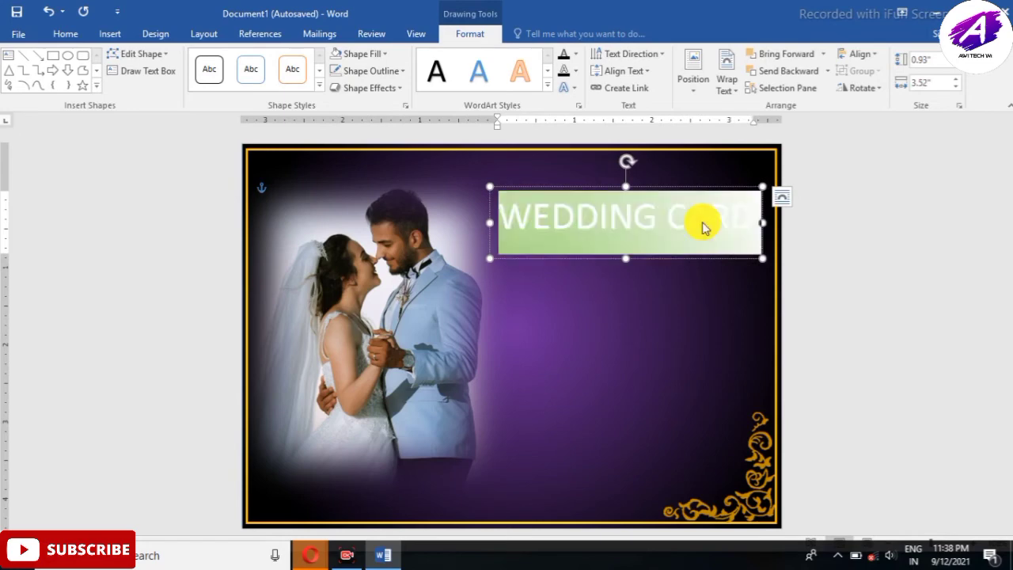
left_click(67, 35)
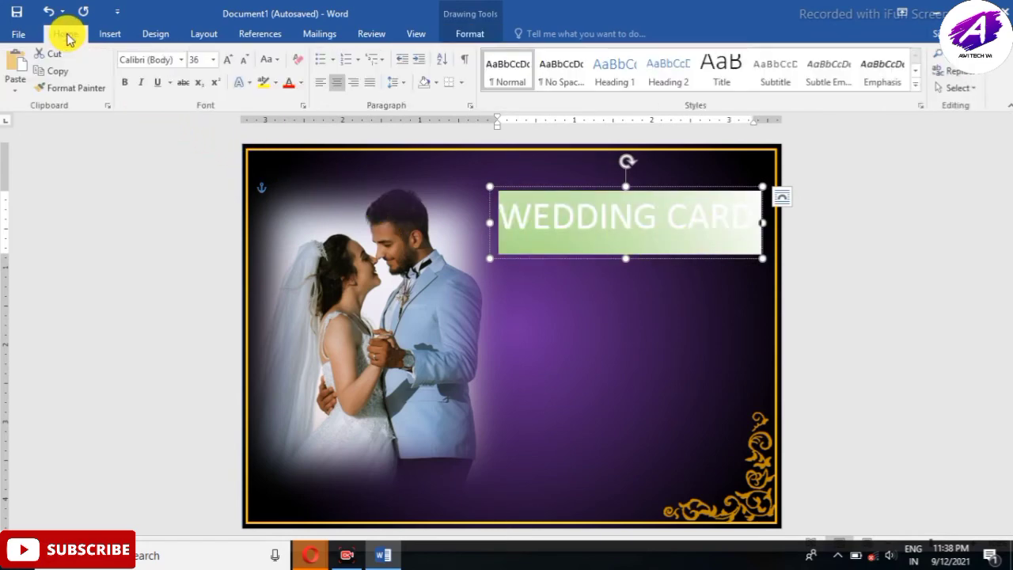
left_click(185, 67)
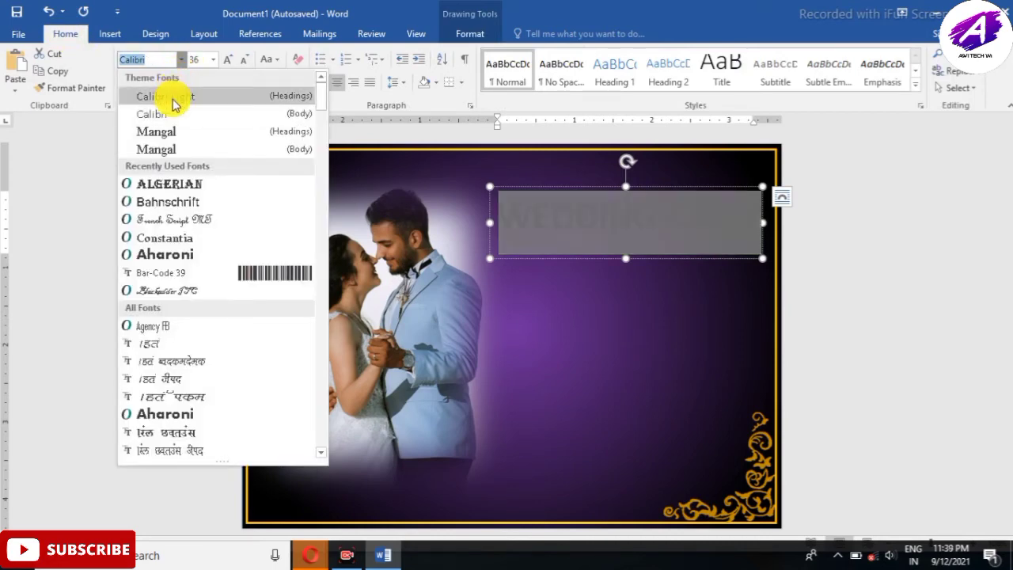
left_click(167, 184)
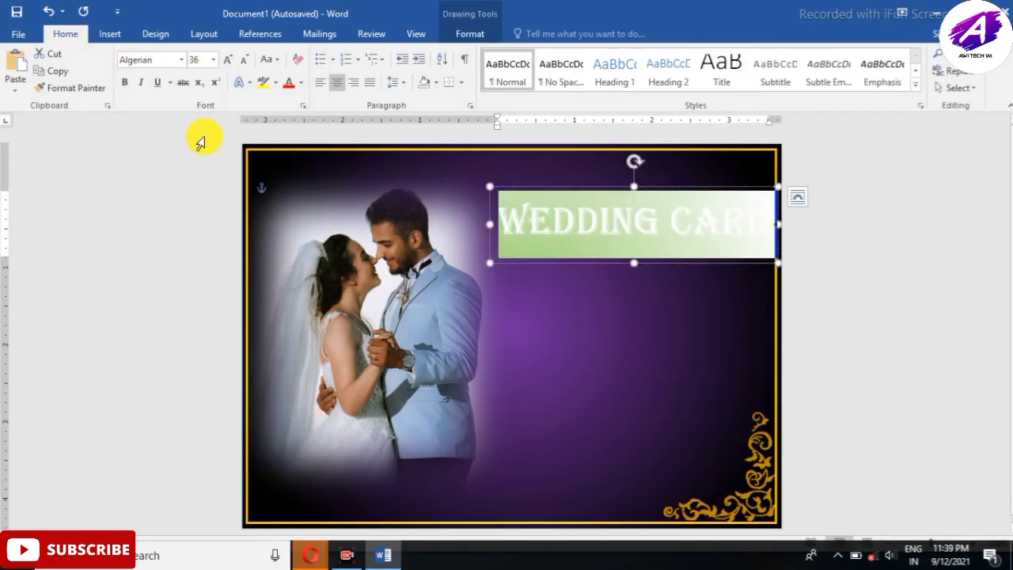
left_click(244, 64)
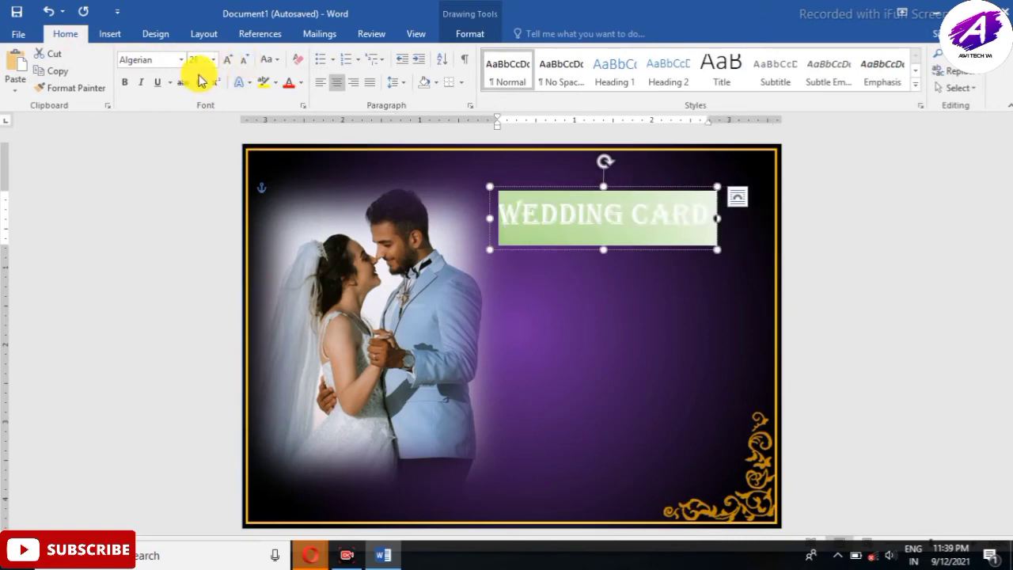
left_click(126, 82)
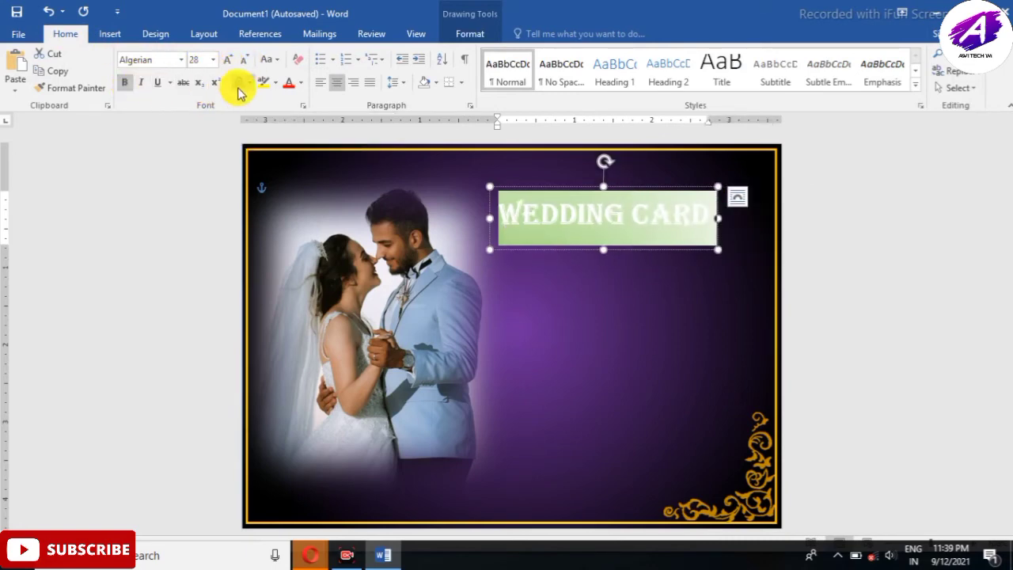
Give the WEDDING CARD text a radial gradient fill from gold to yellow
left_click(467, 36)
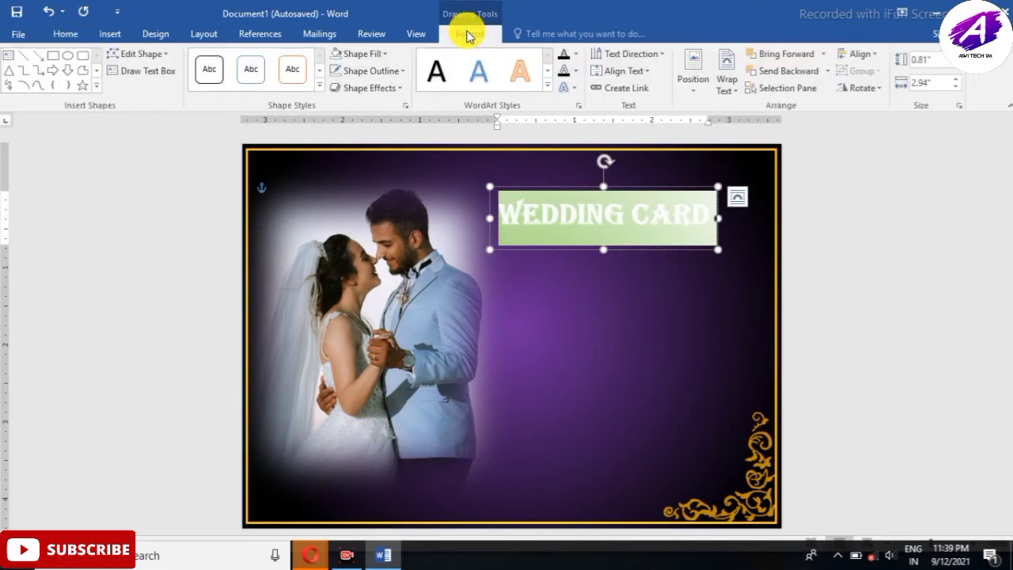
left_click(574, 57)
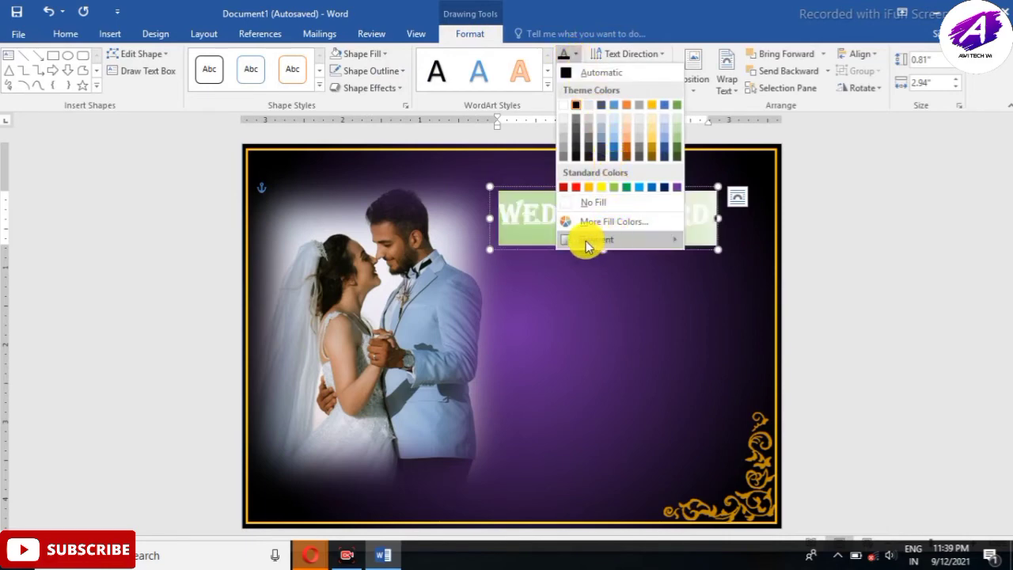
mouse_move(612, 243)
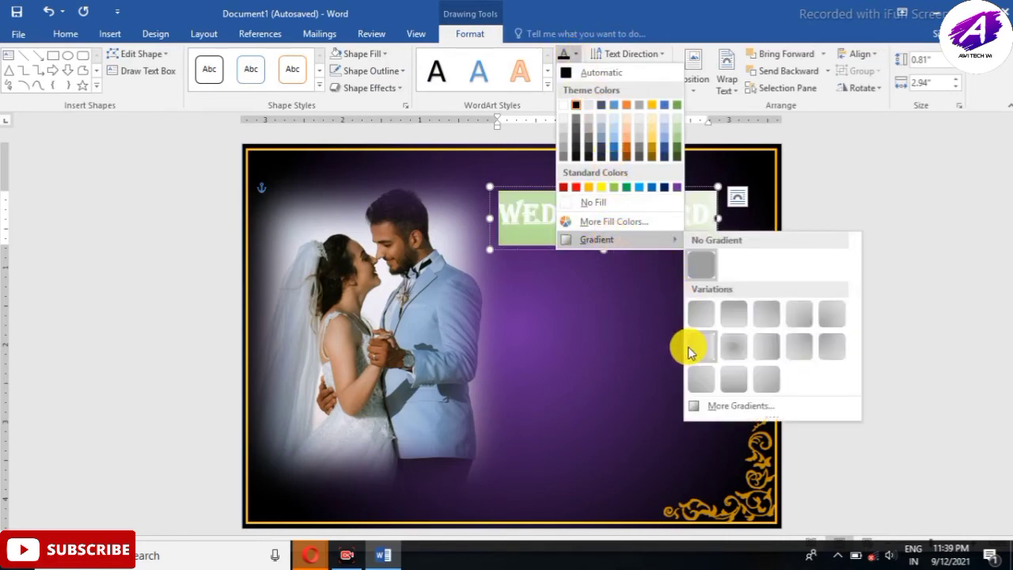
left_click(728, 407)
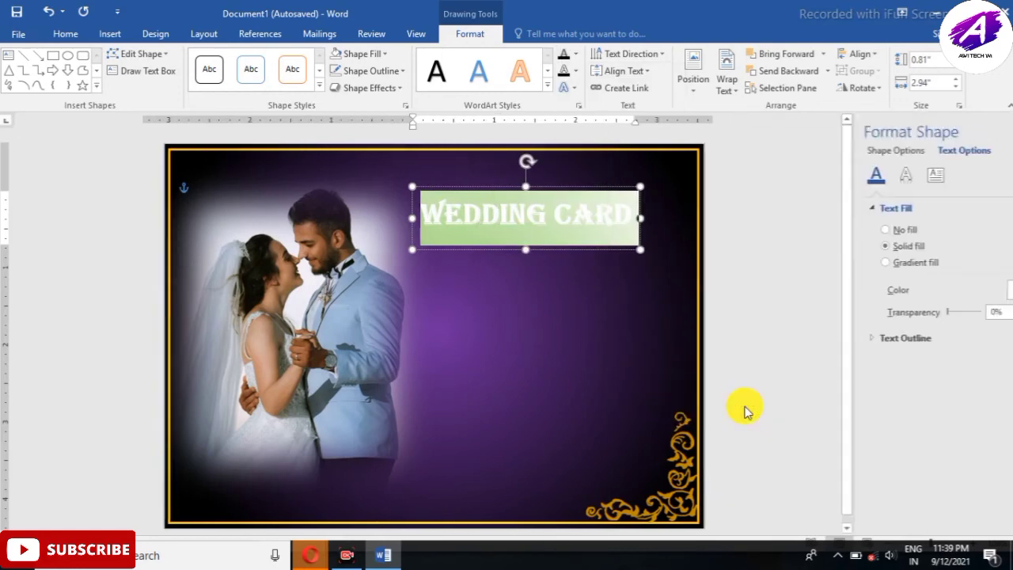
left_click(844, 262)
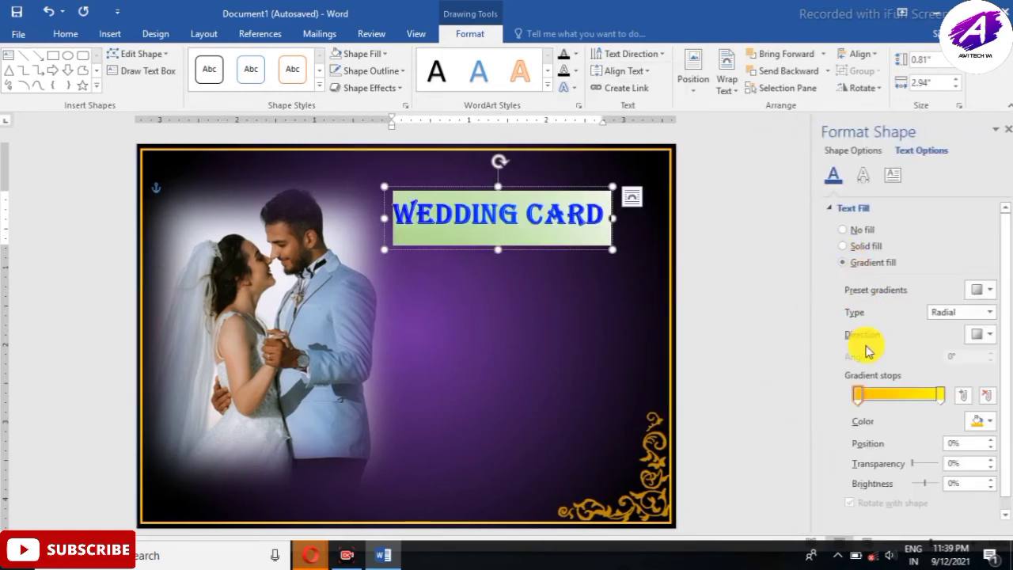
left_click(1003, 131)
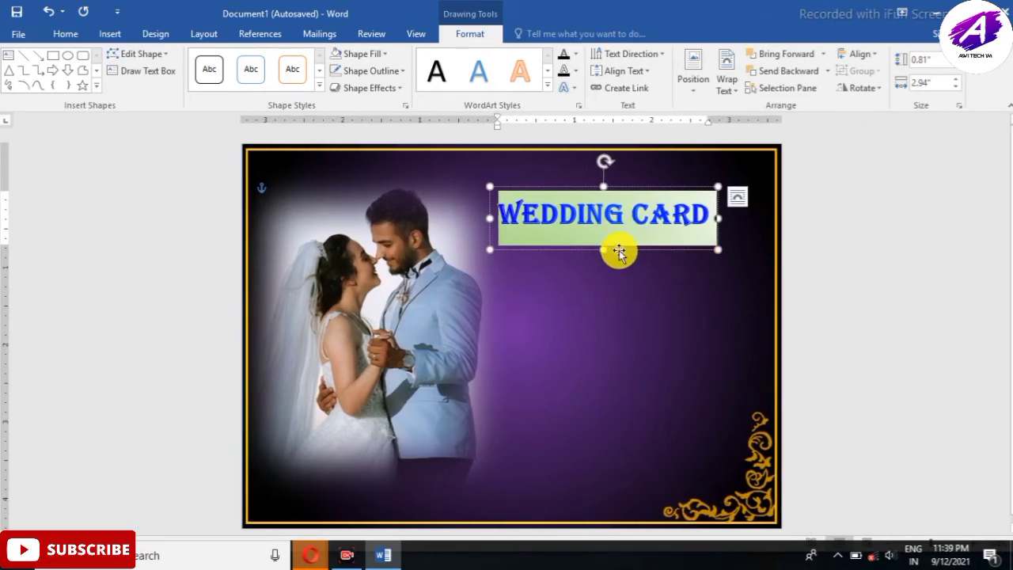
Copy the WEDDING CARD text box and paste a duplicate onto the card
left_click(619, 252)
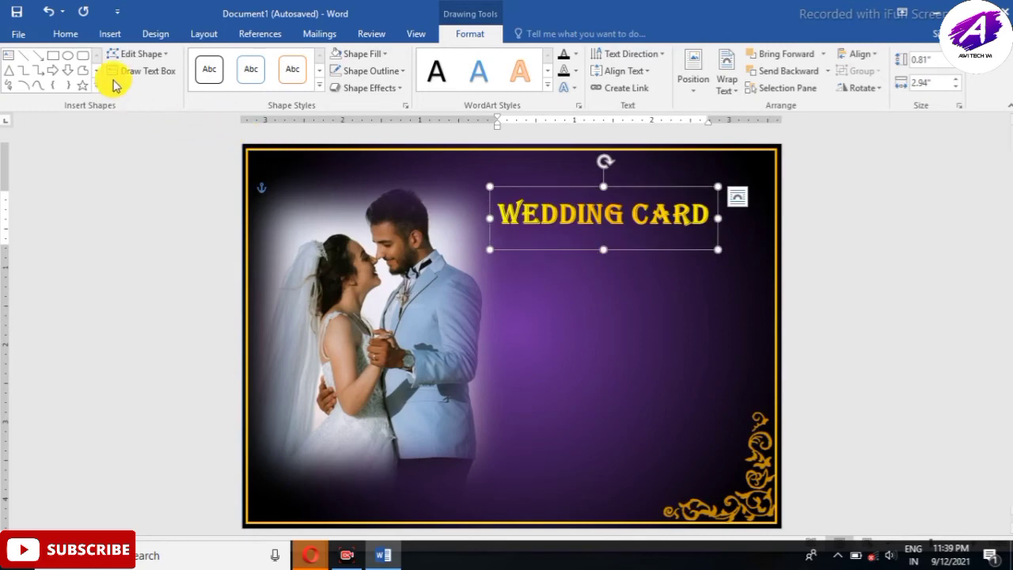
left_click(66, 34)
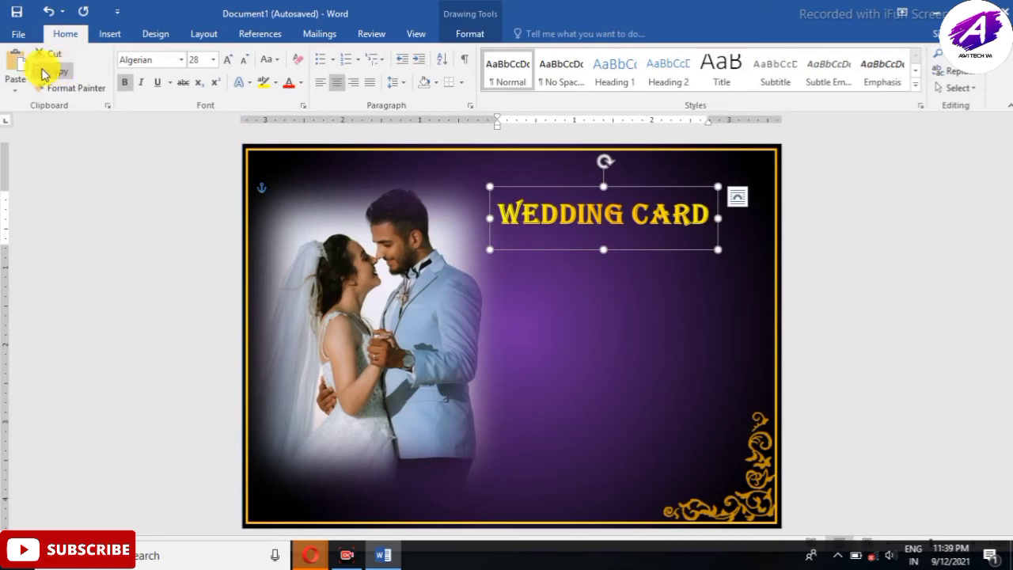
left_click(14, 69)
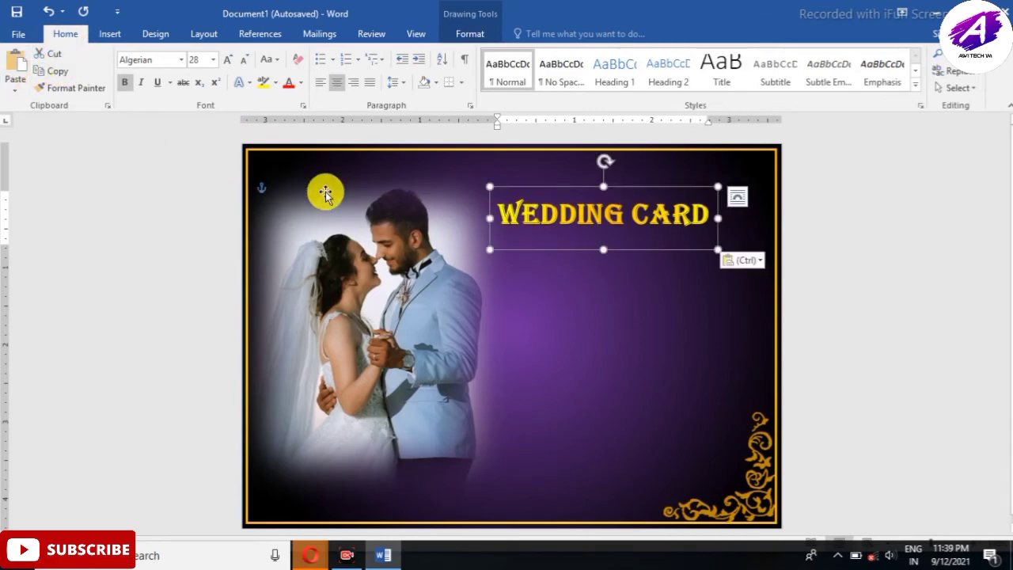
Move the duplicated text box just below the WEDDING CARD heading and replace its text with "INVITATION"
left_click_drag(616, 252, 621, 286)
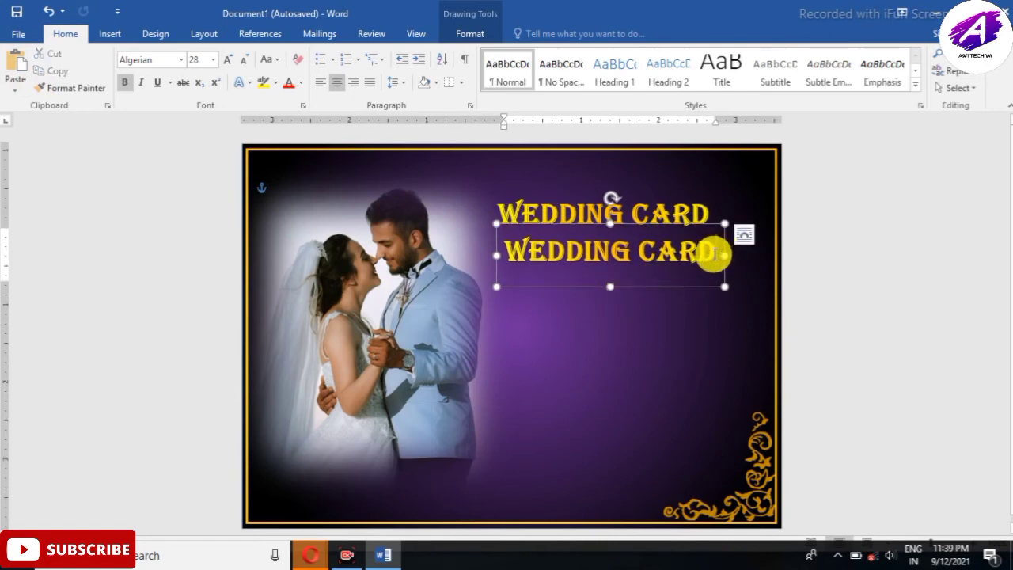
key("BackSpace")
key("BackSpace")
key("BackSpace")
key("BackSpace")
key("BackSpace")
key("BackSpace")
key("BackSpace")
key("BackSpace")
key("BackSpace")
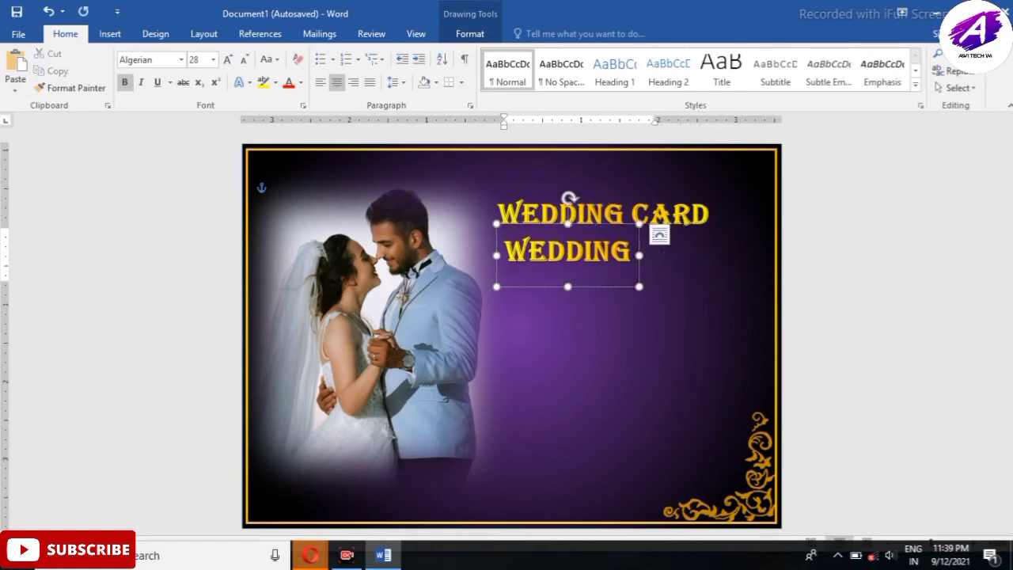
key("BackSpace")
key("BackSpace")
key("BackSpace")
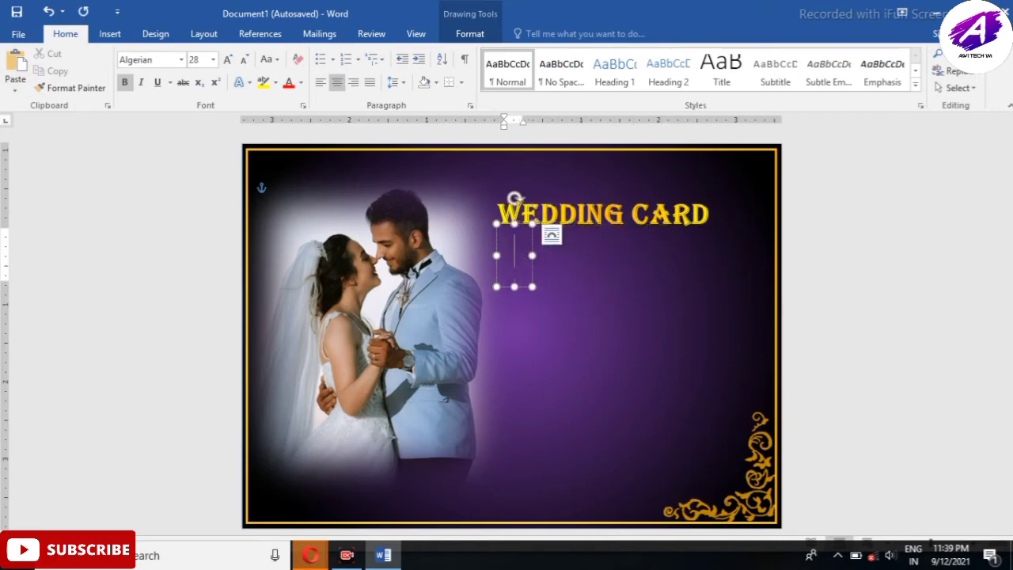
type("IN")
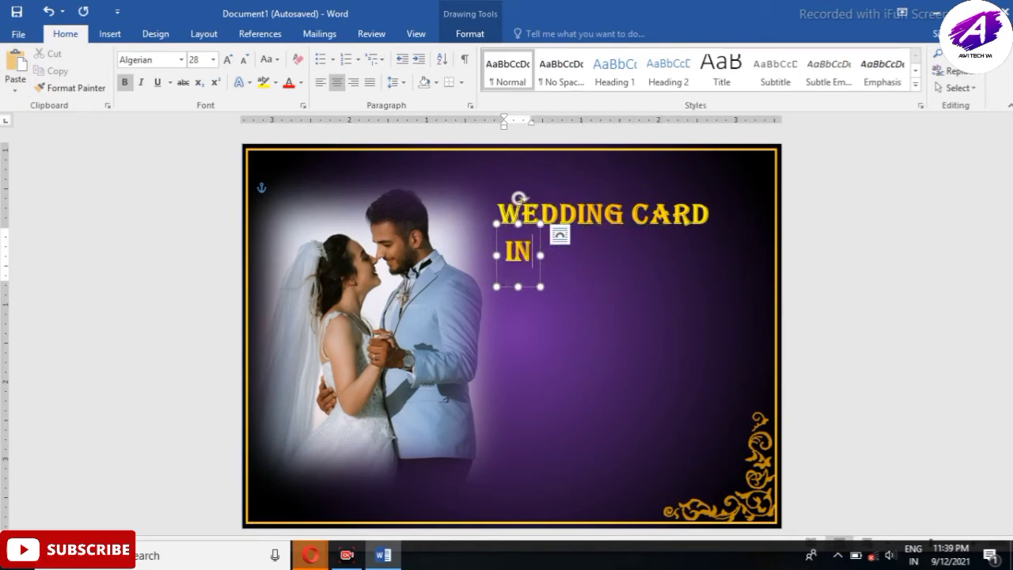
type("VITA")
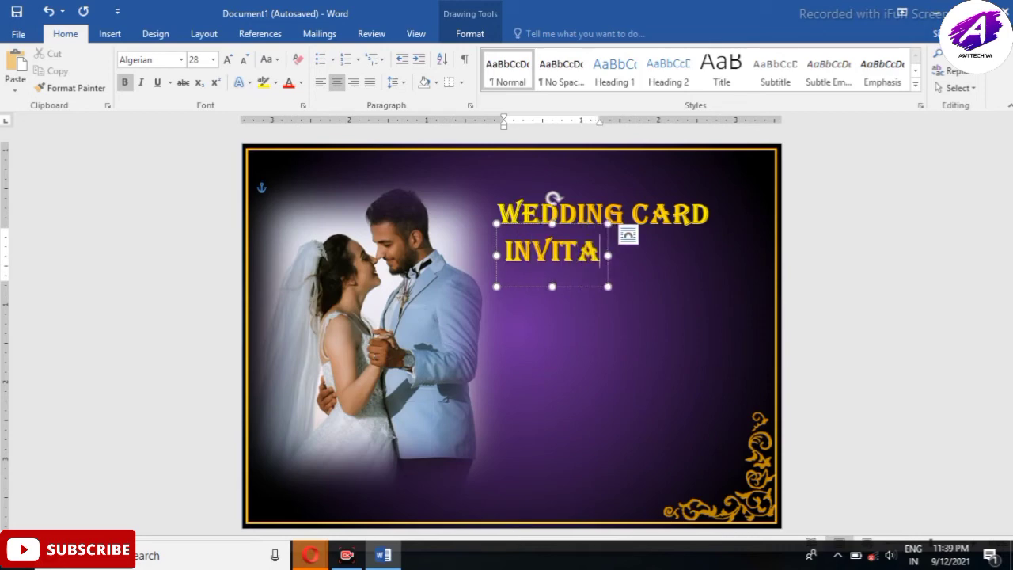
type("TION")
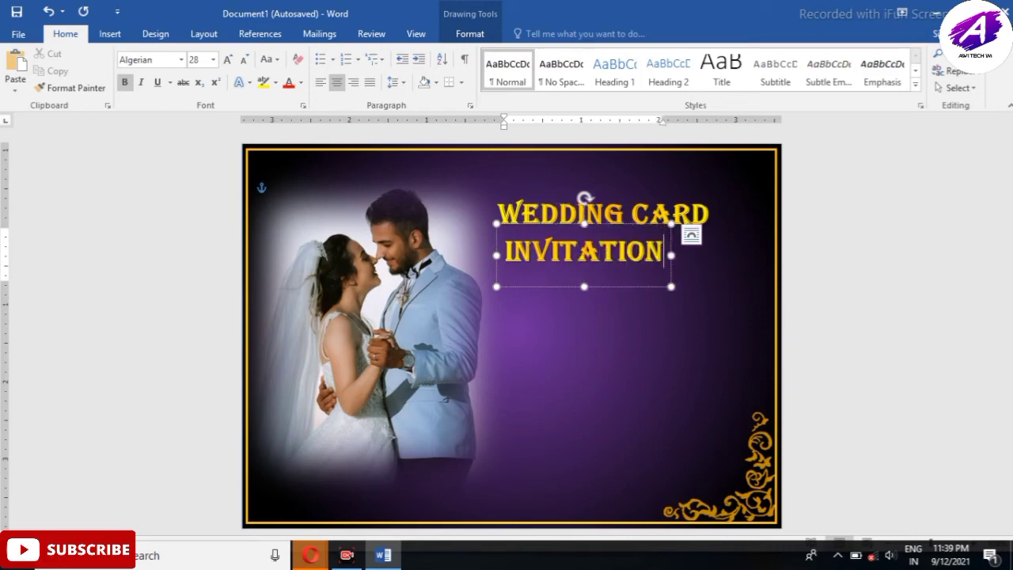
Reduce the INVITATION text to font size 20 and center its box under the WEDDING CARD heading
key("ctrl+a")
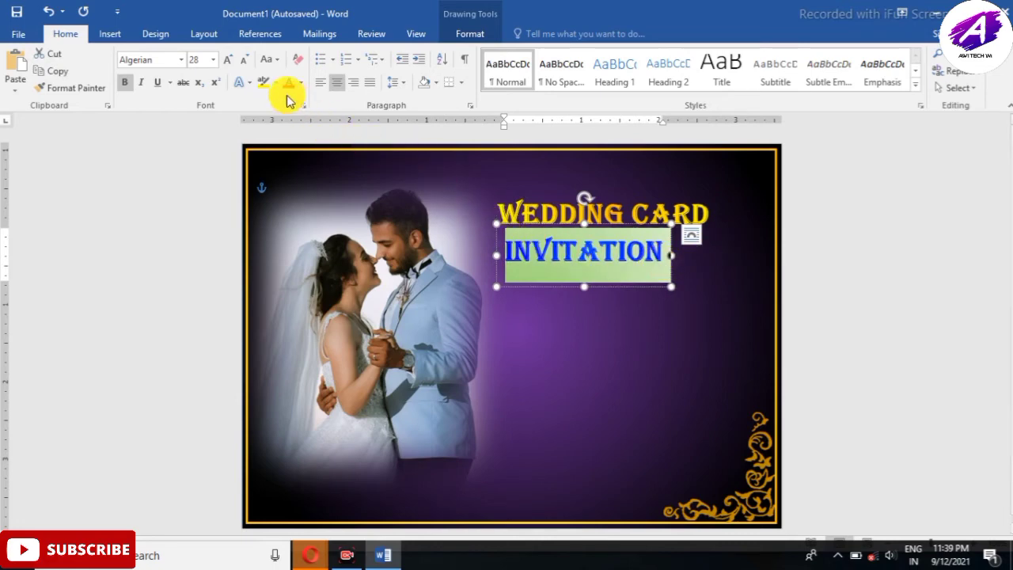
left_click(247, 64)
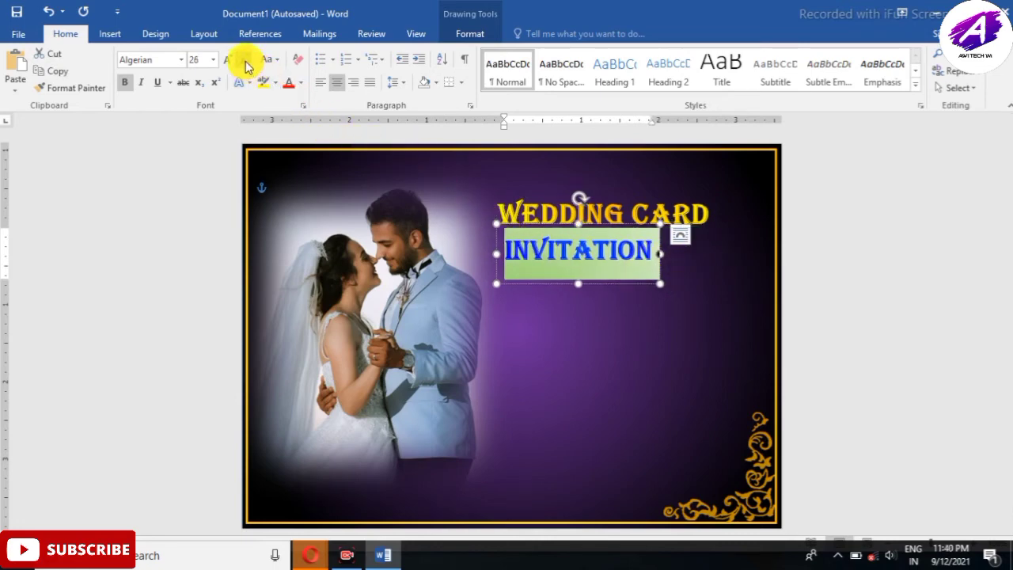
left_click(246, 63)
left_click(247, 64)
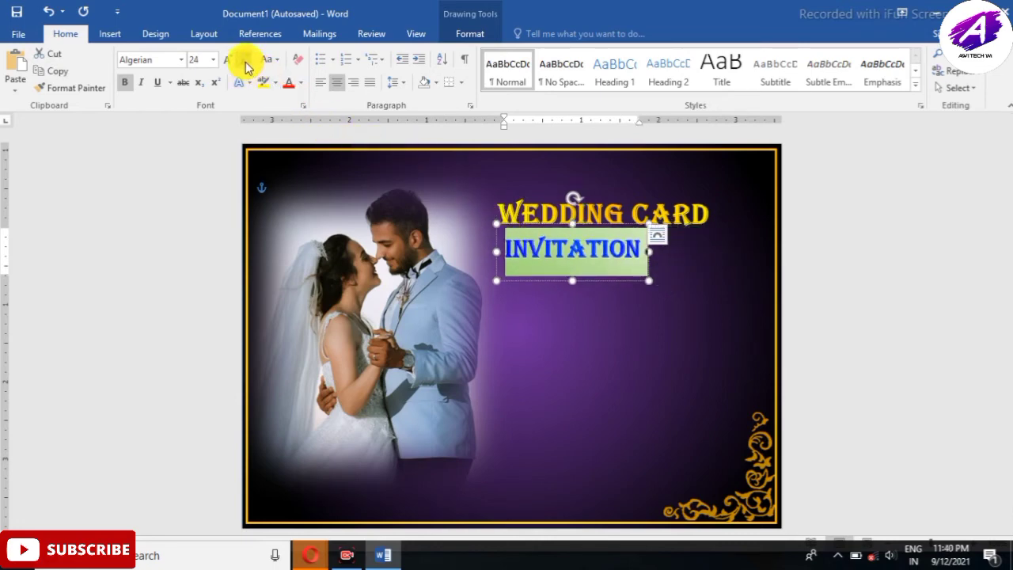
left_click(246, 63)
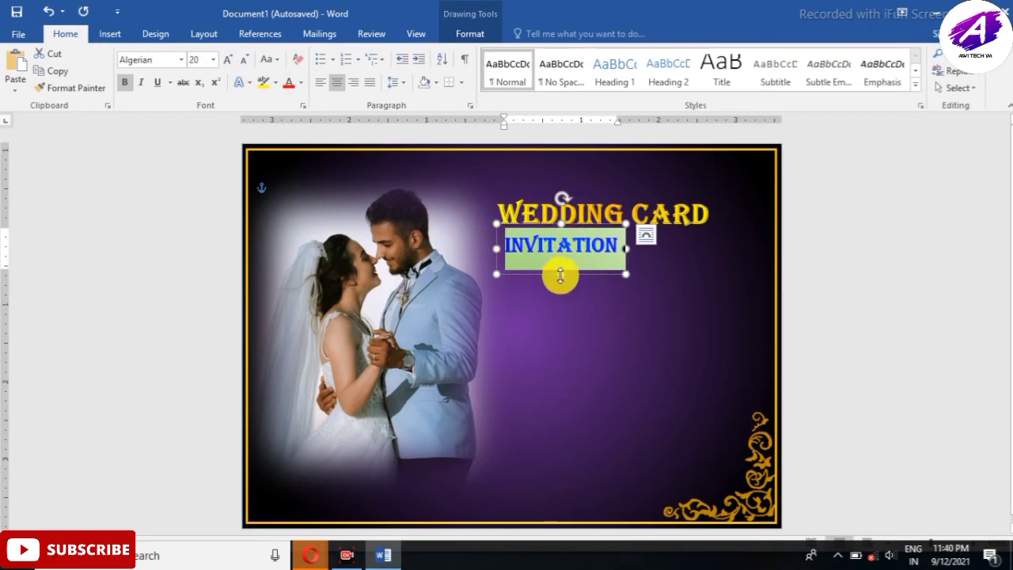
left_click(584, 274)
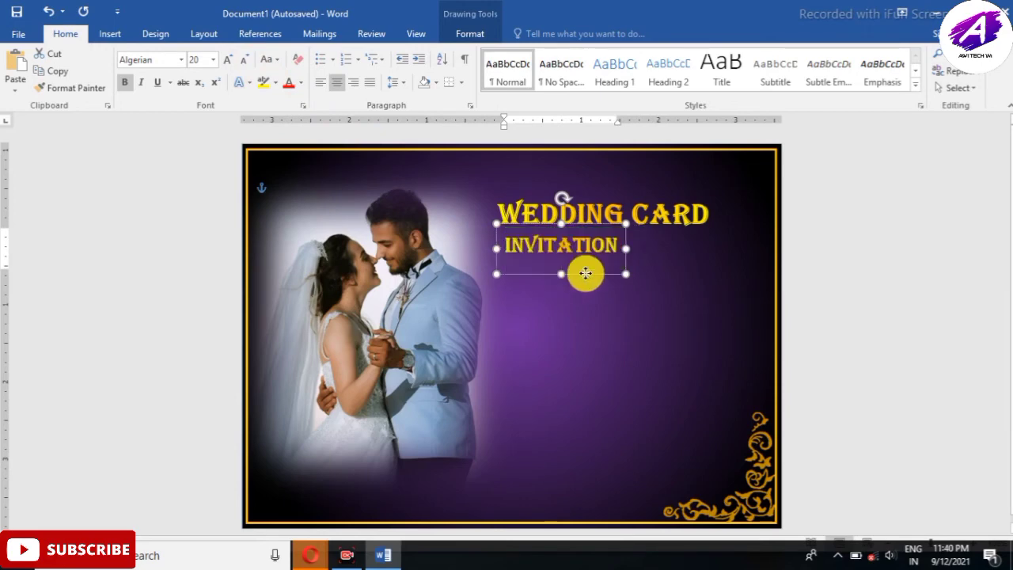
left_click_drag(586, 274, 618, 276)
key("Down")
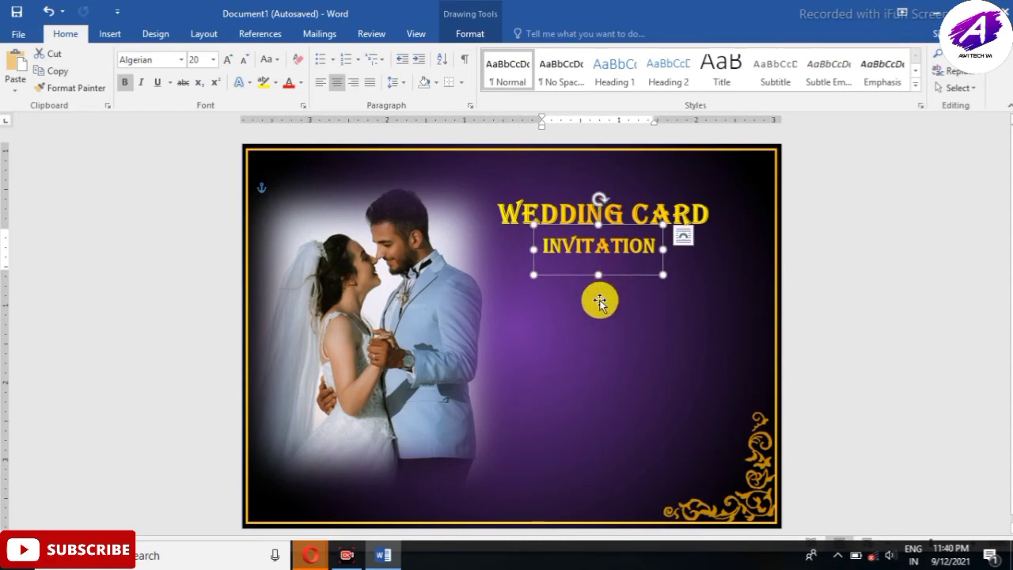
left_click(583, 301)
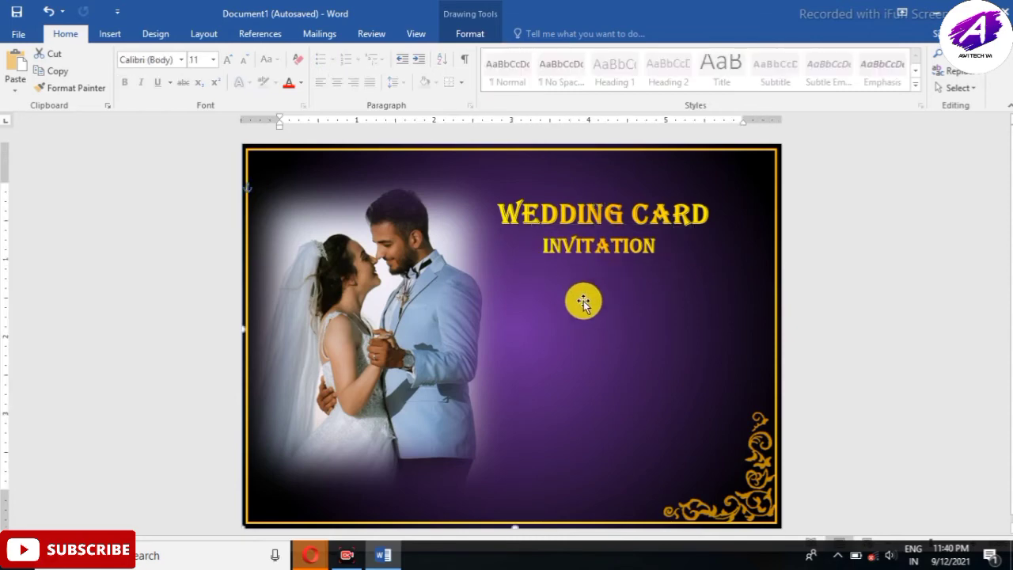
Draw a text box about 3.02" high and 3.19" wide below the INVITATION text for the card details
left_click(112, 35)
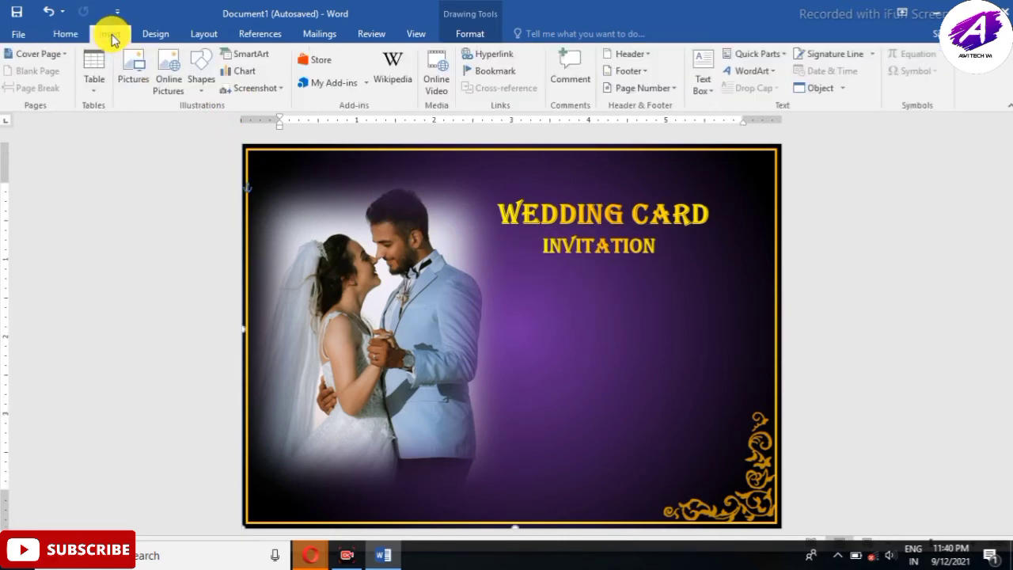
left_click(202, 79)
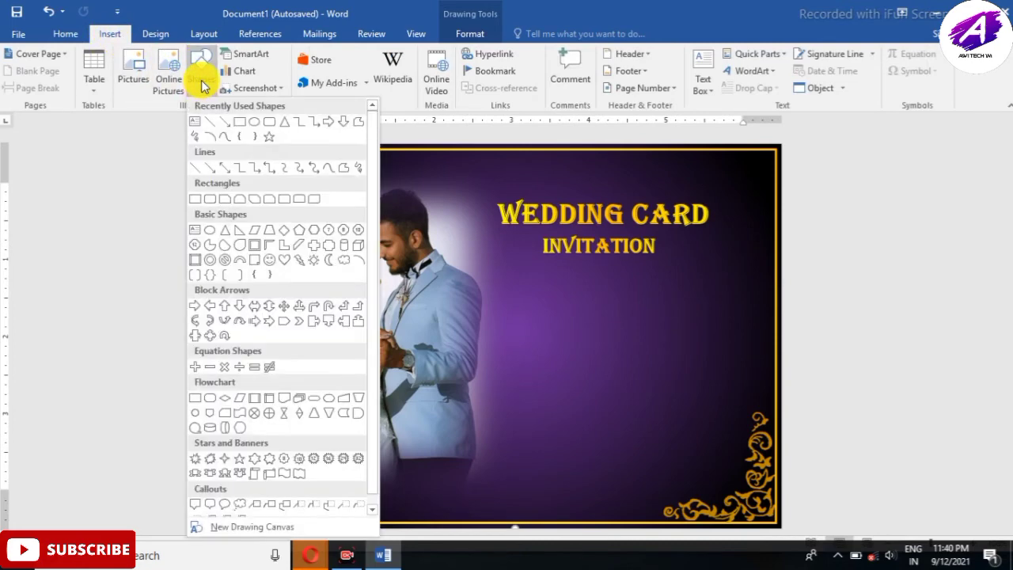
left_click(197, 125)
left_click_drag(497, 267, 744, 501)
left_click(520, 293)
Fill the text box with "ON SEPTMBER 24, 2021", the couple's names, "BECAME HUSBAND AND WIFE", "MONDAY OCT 24, 2021 AT 7 PM" and the venue address
type("ON SEPTM")
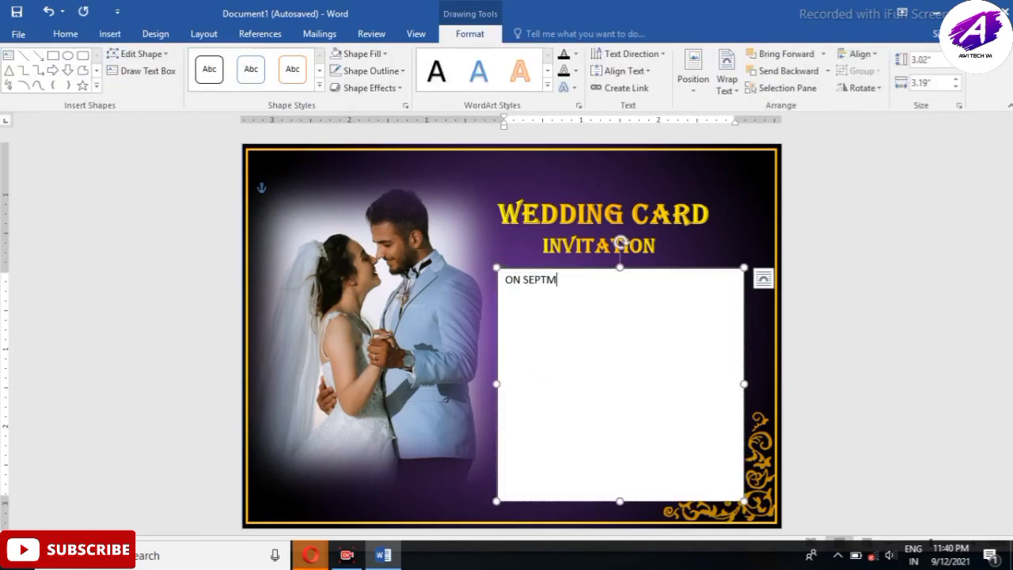
type("BER 24, 2021")
key("Return")
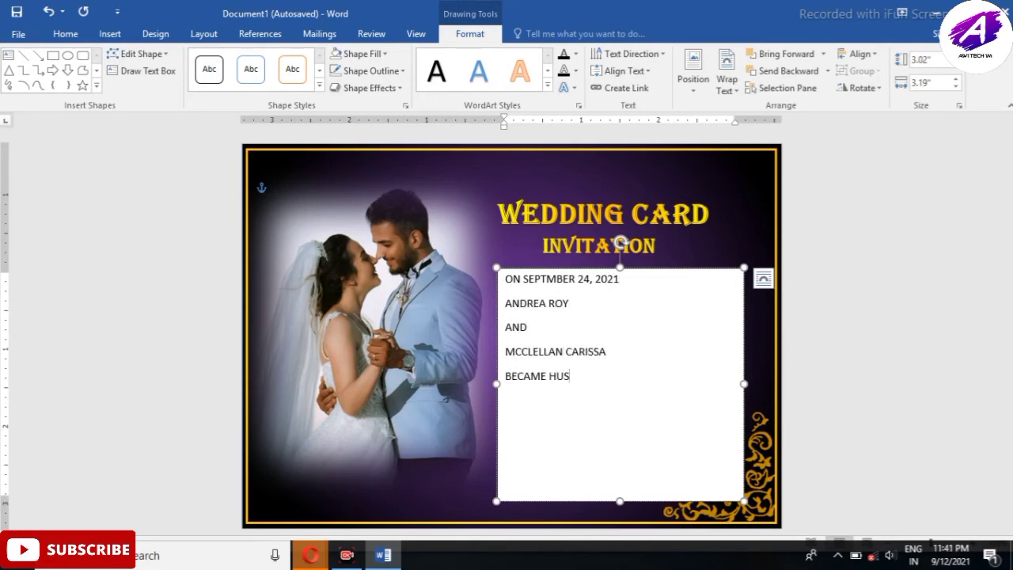
key("Return")
key("Return")
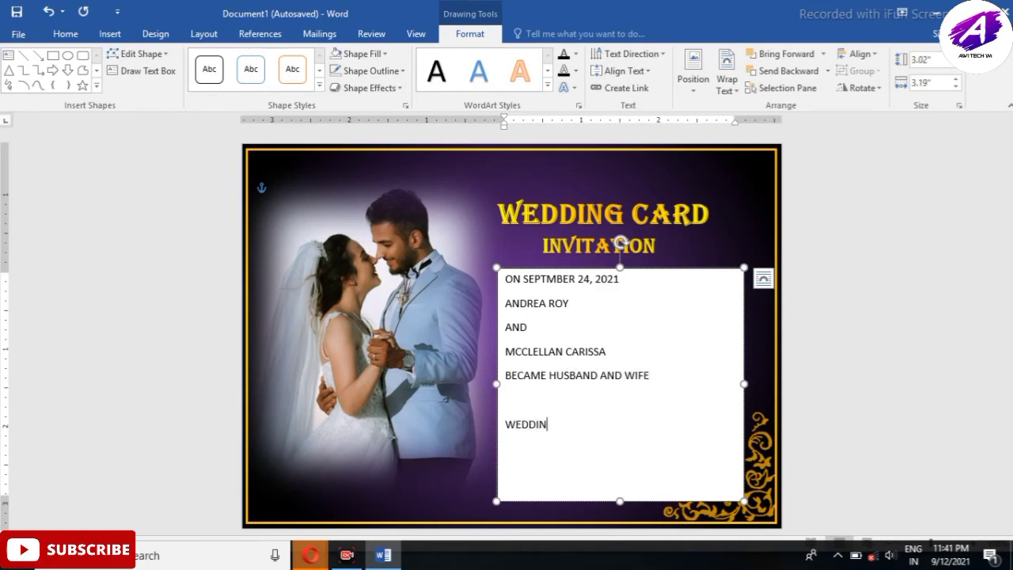
type("MONDAY OCT 24, 2021 AT 7 PM")
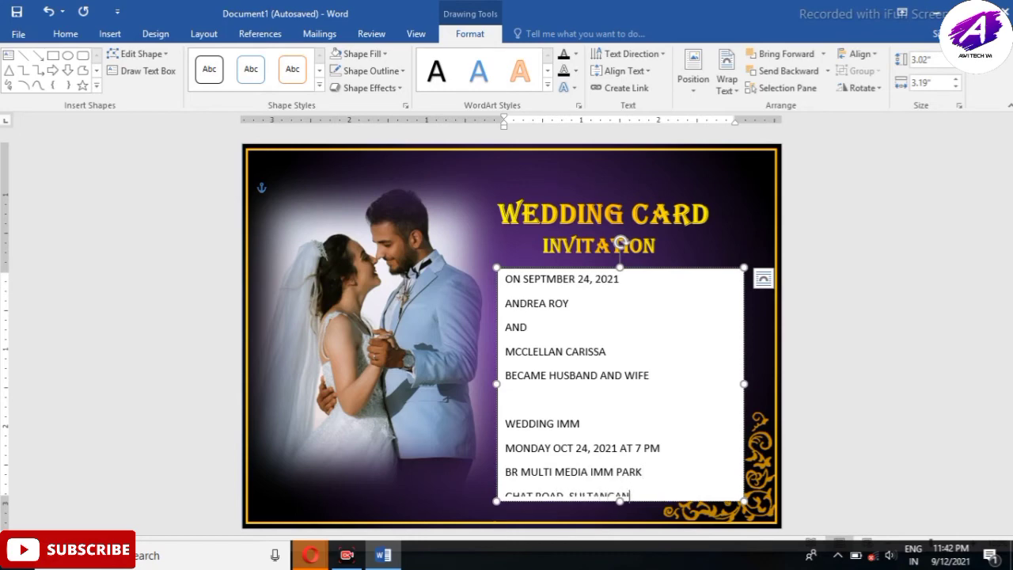
Center all the text in the details box and remove the space after its paragraphs
key("ctrl+a")
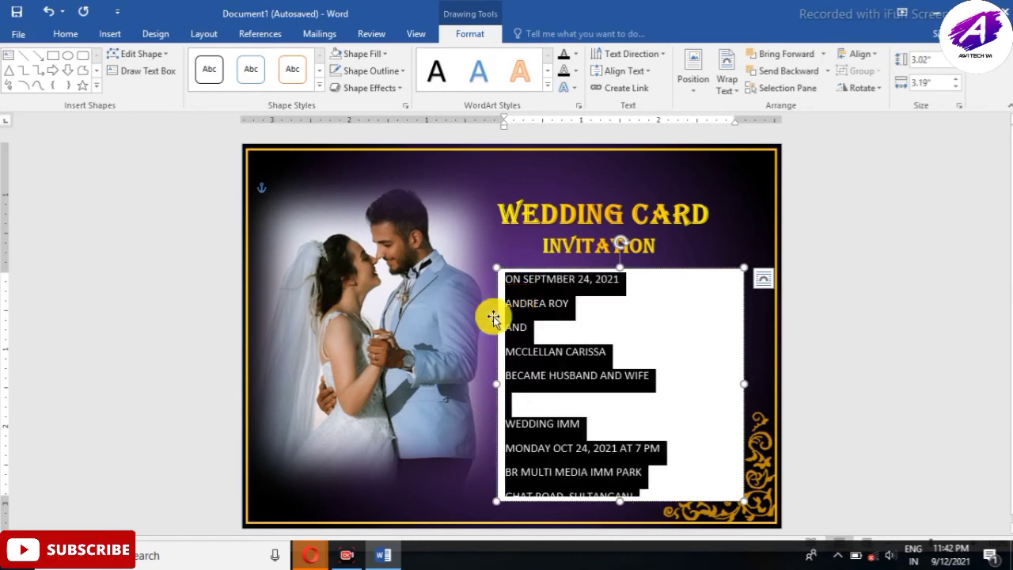
left_click(65, 34)
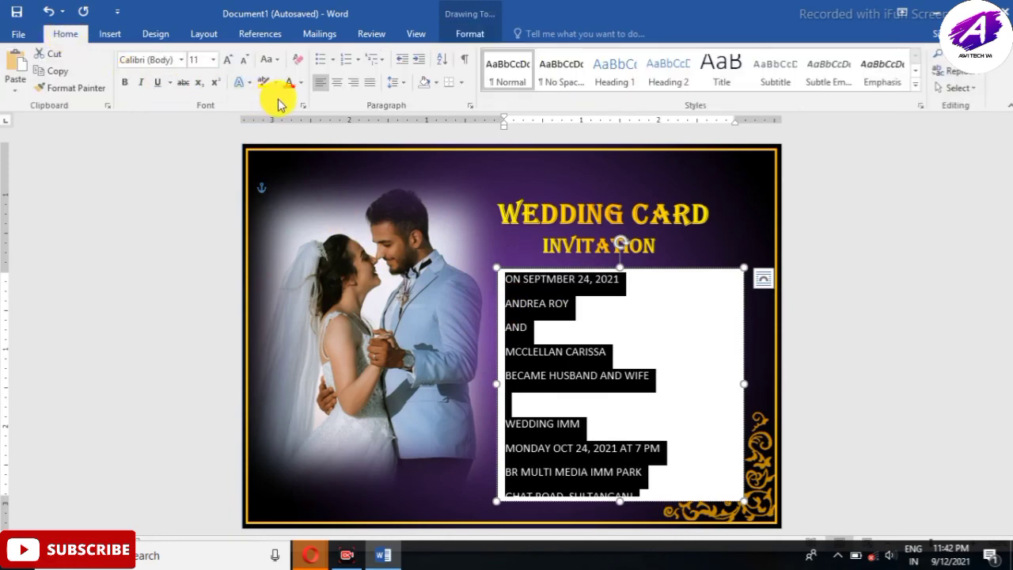
left_click(335, 87)
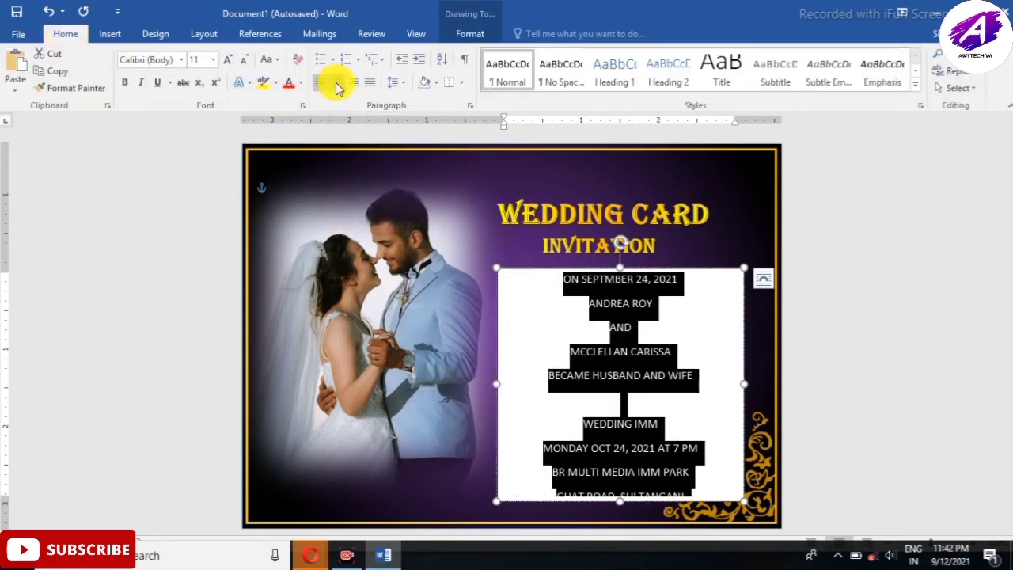
left_click(402, 84)
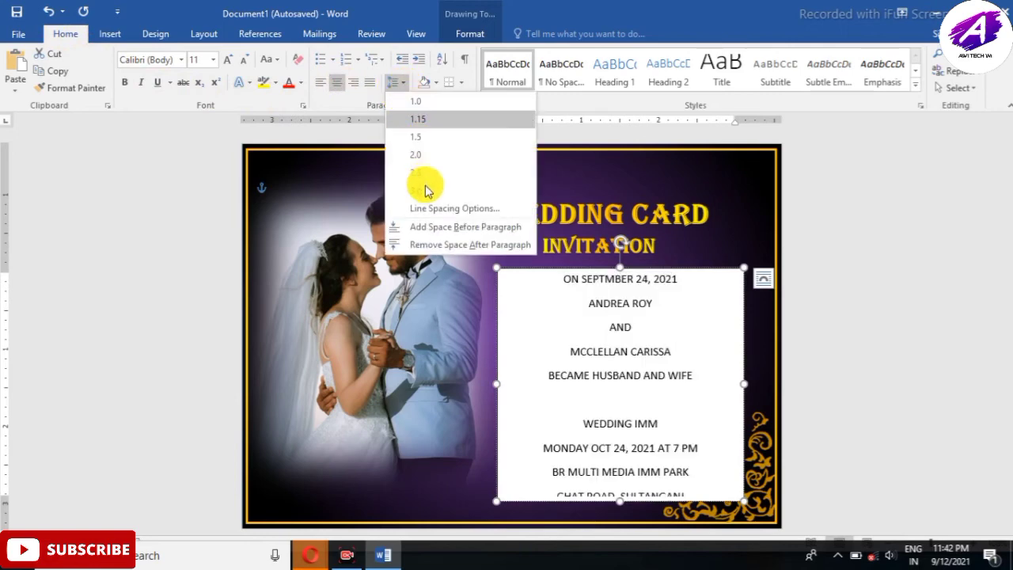
left_click(424, 247)
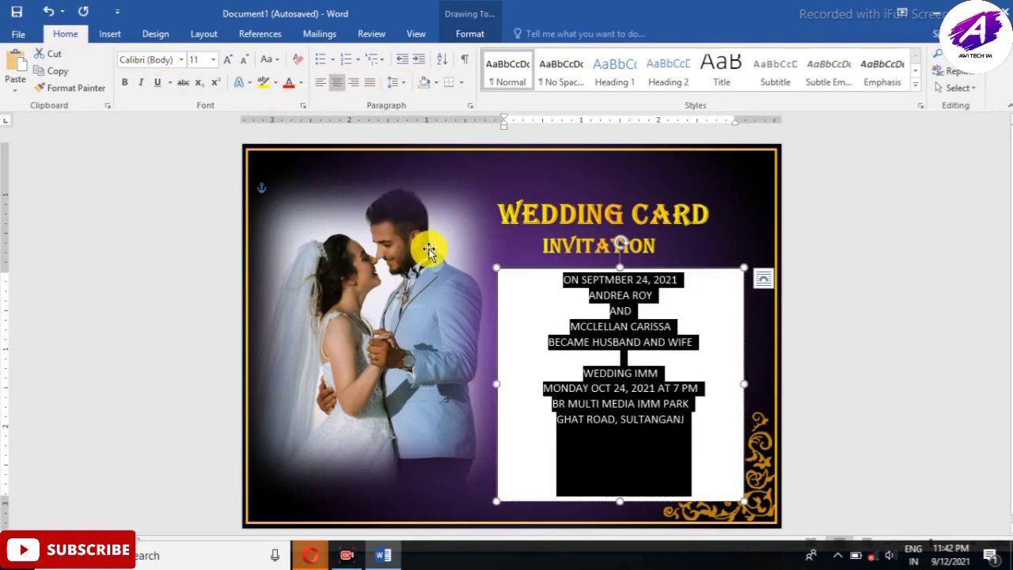
Set the details text box to no fill and no outline so the purple background shows through
left_click(468, 34)
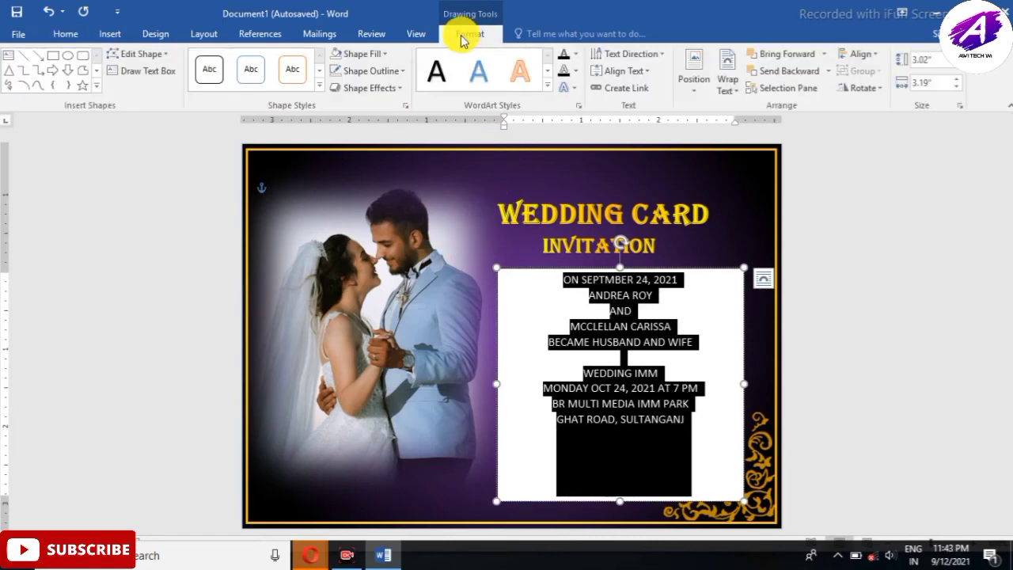
left_click(377, 55)
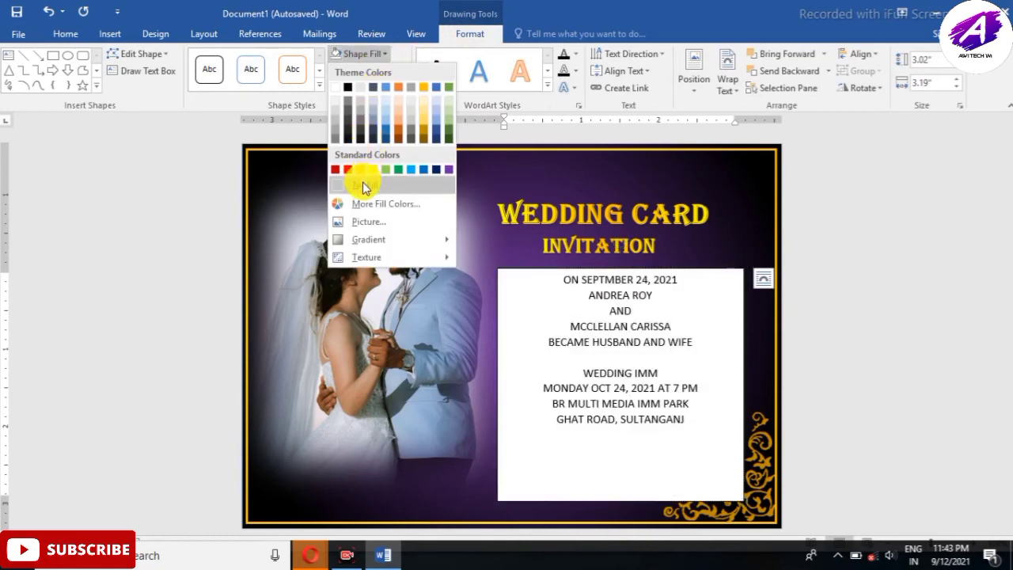
left_click(363, 187)
left_click(385, 71)
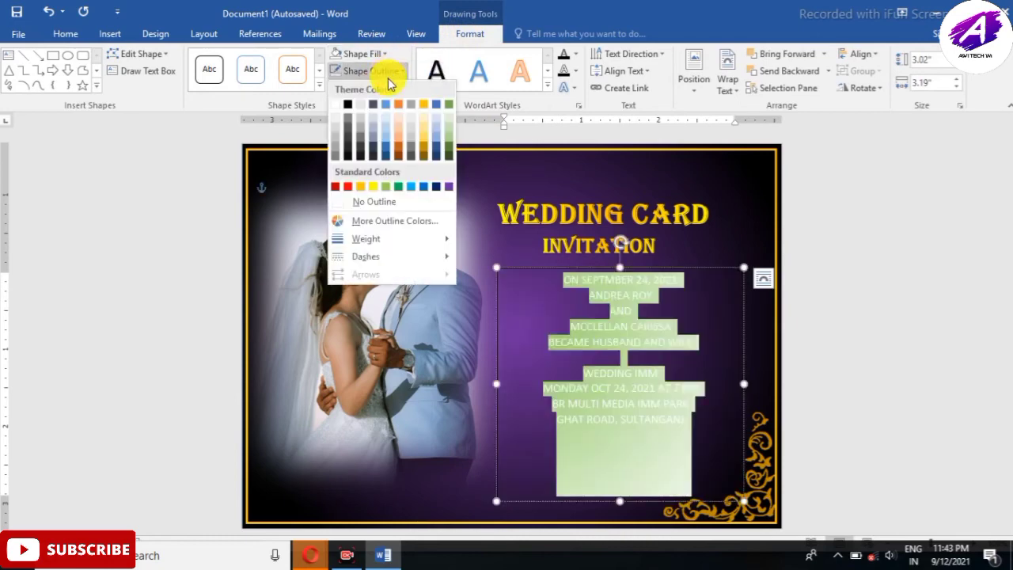
left_click(389, 201)
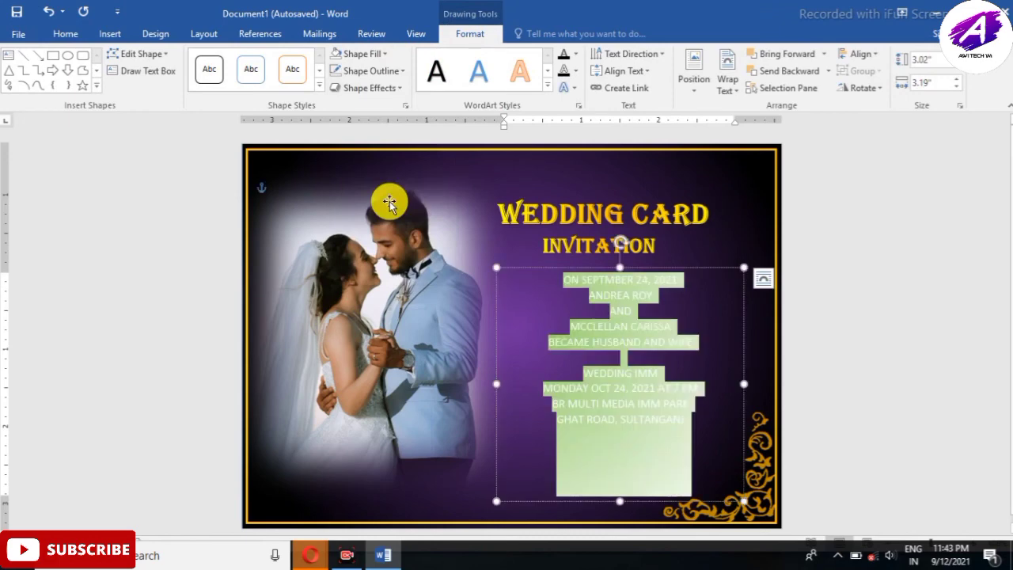
Make the "ON SEPTMBER 24, 2021" line in the details text box bold
left_click(77, 35)
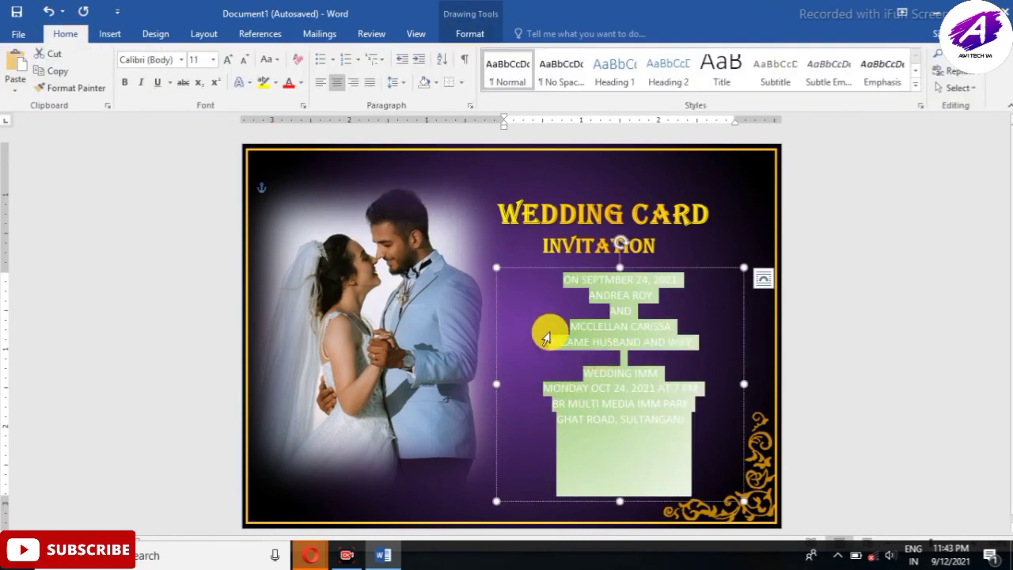
left_click_drag(554, 327, 642, 317)
left_click(667, 361)
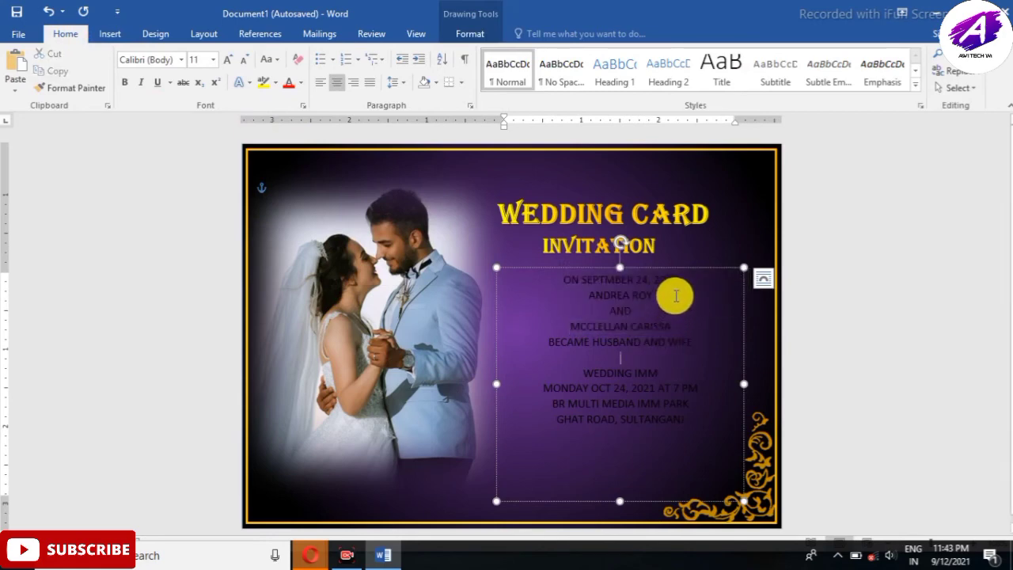
left_click_drag(682, 280, 568, 289)
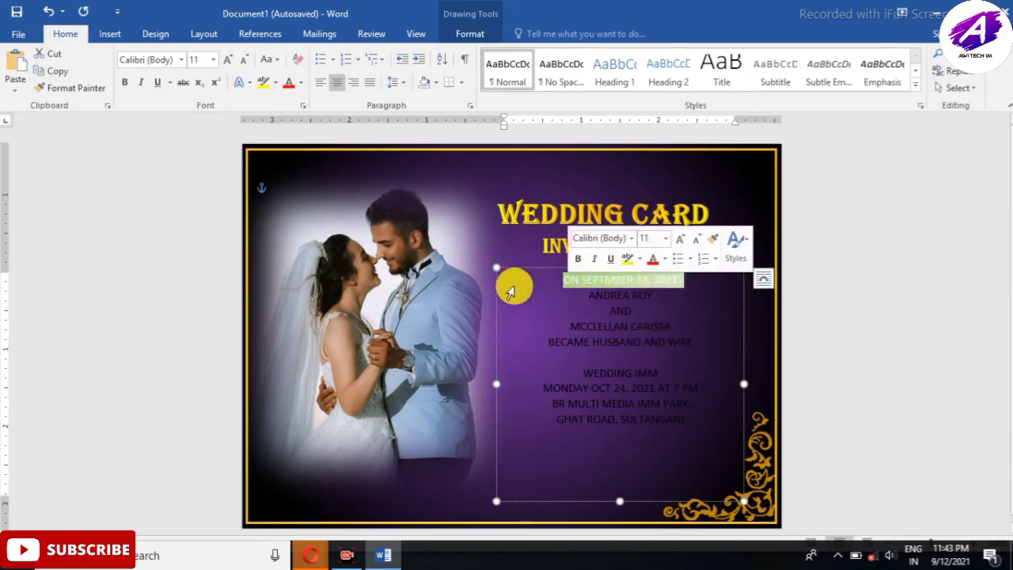
left_click(125, 83)
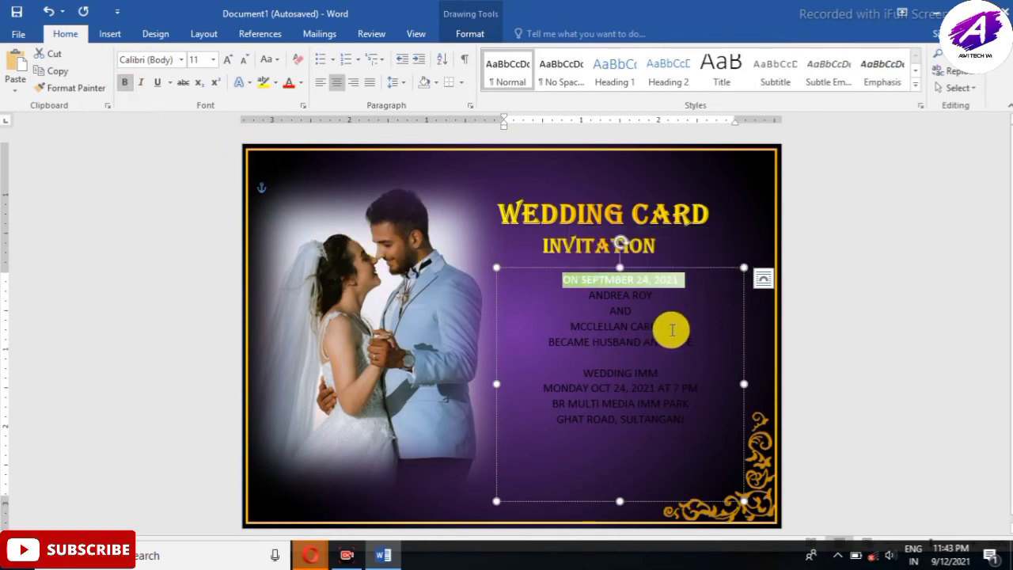
Increase the first partner's name, directly below the date line, to font size 16
left_click_drag(657, 296, 602, 295)
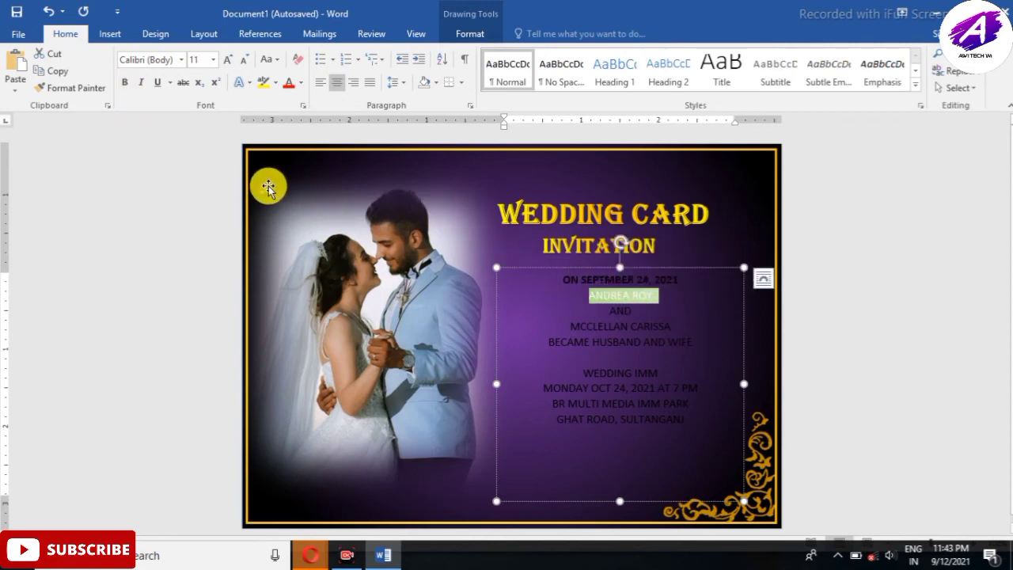
left_click(232, 62)
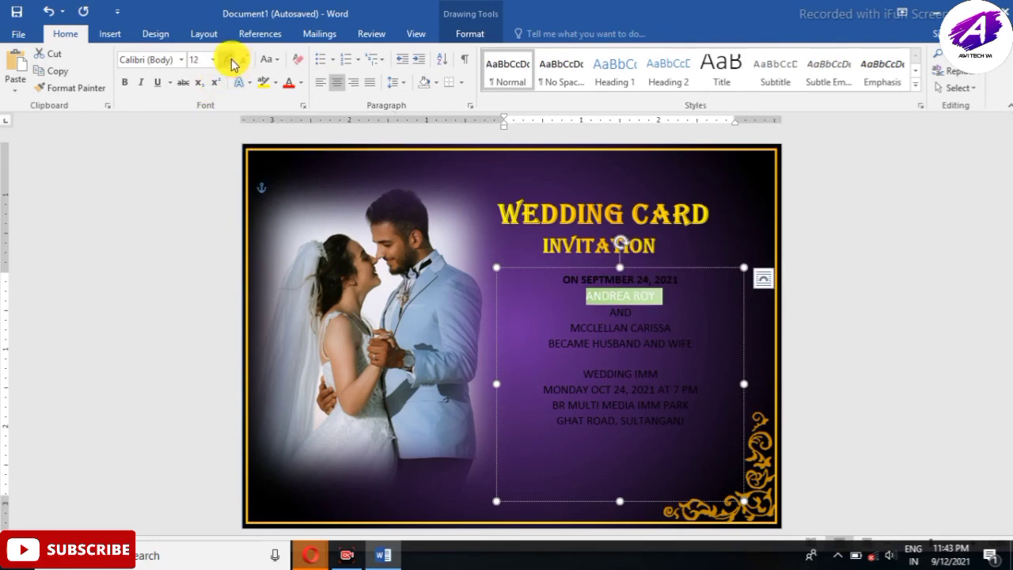
left_click(232, 62)
left_click(232, 61)
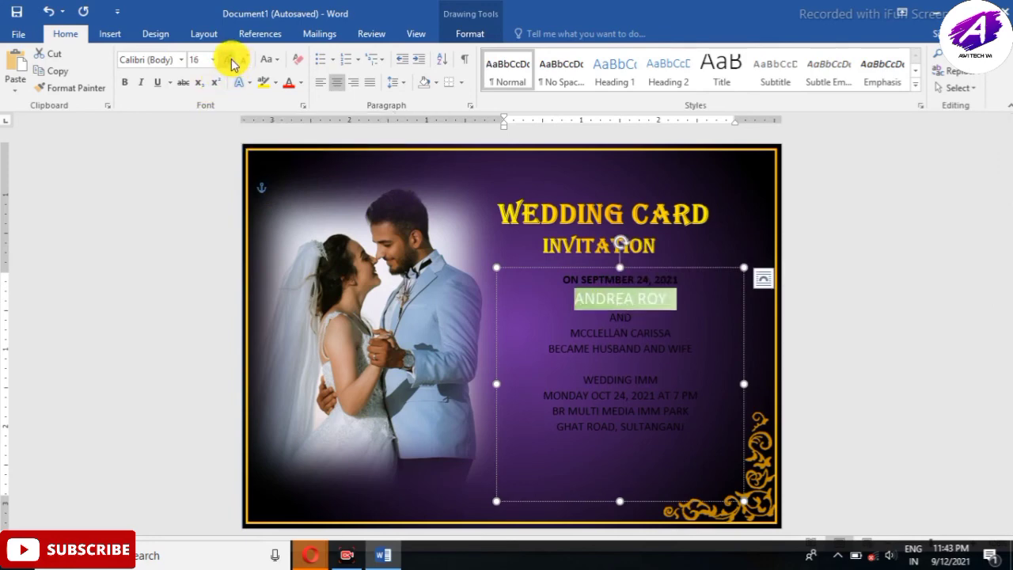
Set the first partner's name to the Algerian font and make the "AND" line below it bold
left_click(181, 64)
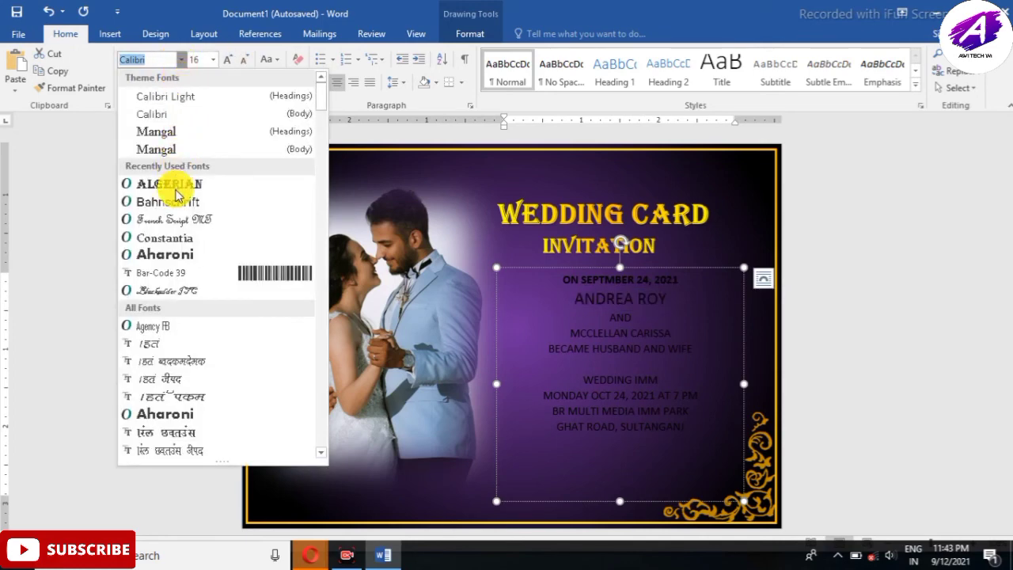
left_click(184, 187)
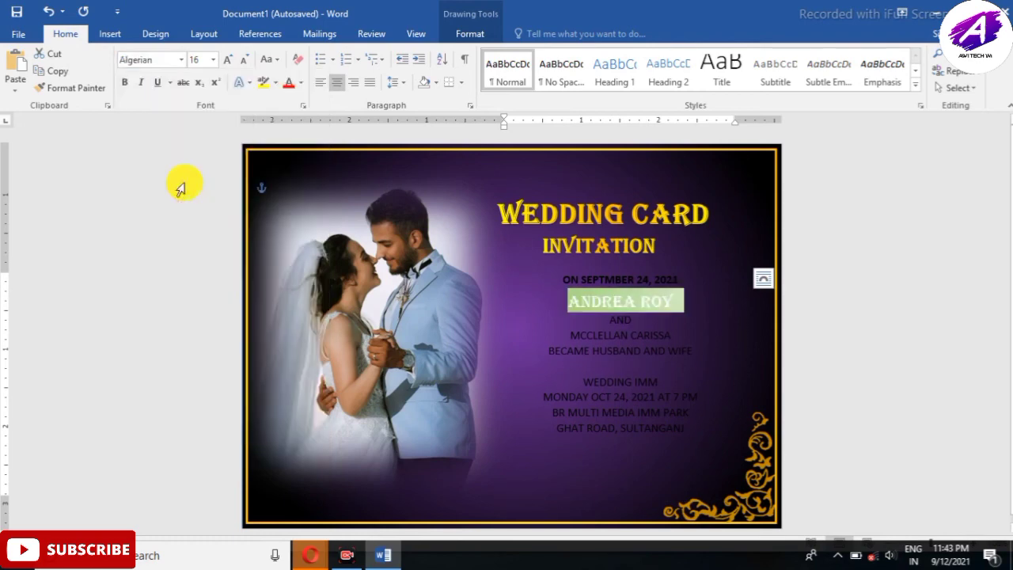
left_click_drag(641, 323, 606, 322)
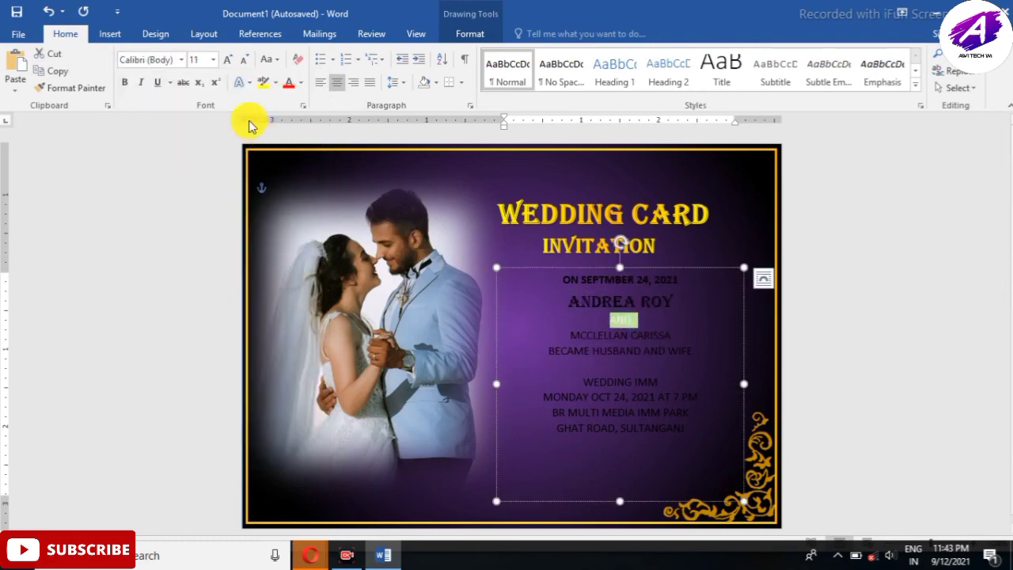
left_click(125, 83)
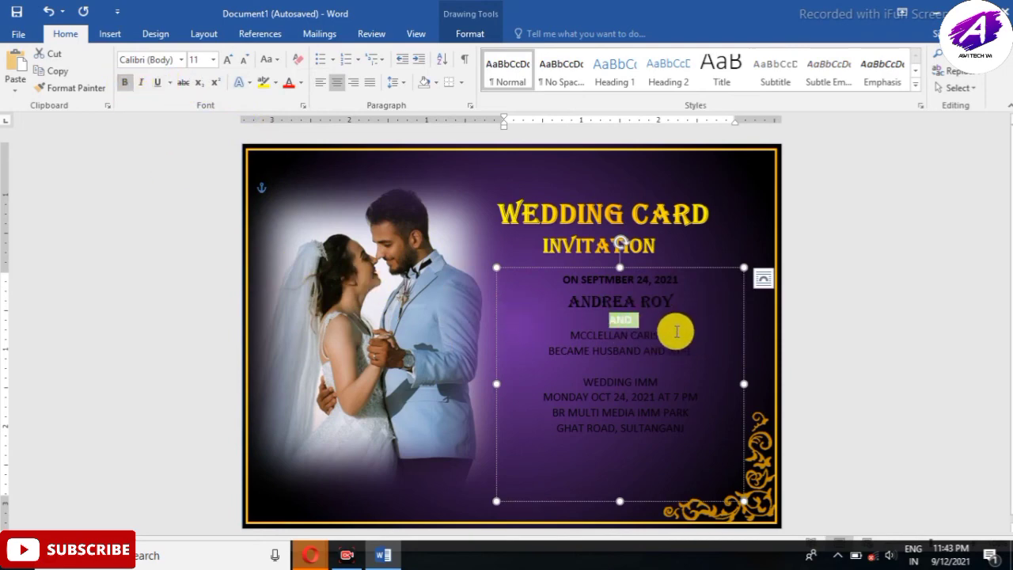
Format the second partner's name, below the "AND" line, in Algerian at font size 16
left_click_drag(676, 334, 568, 334)
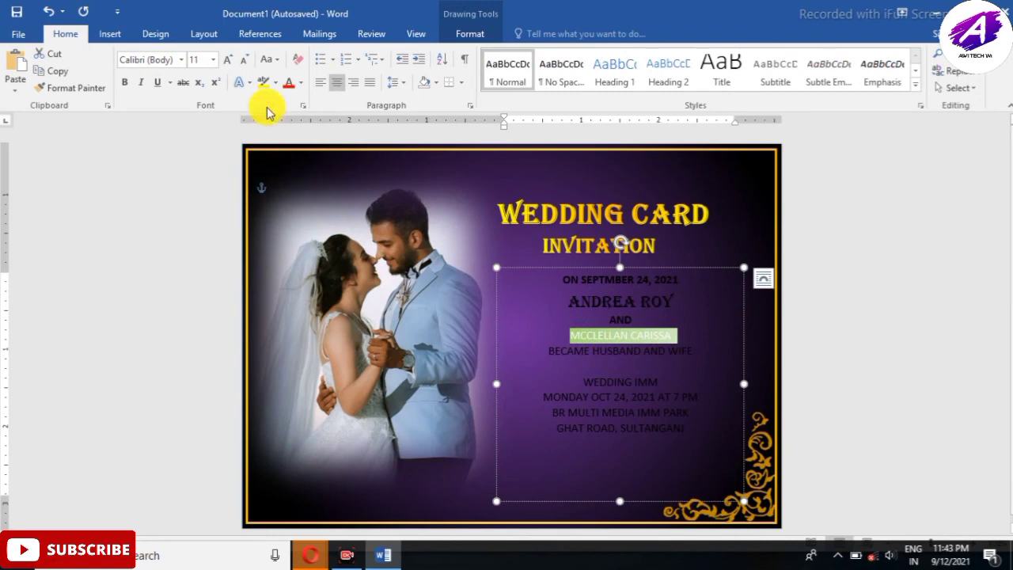
left_click(227, 65)
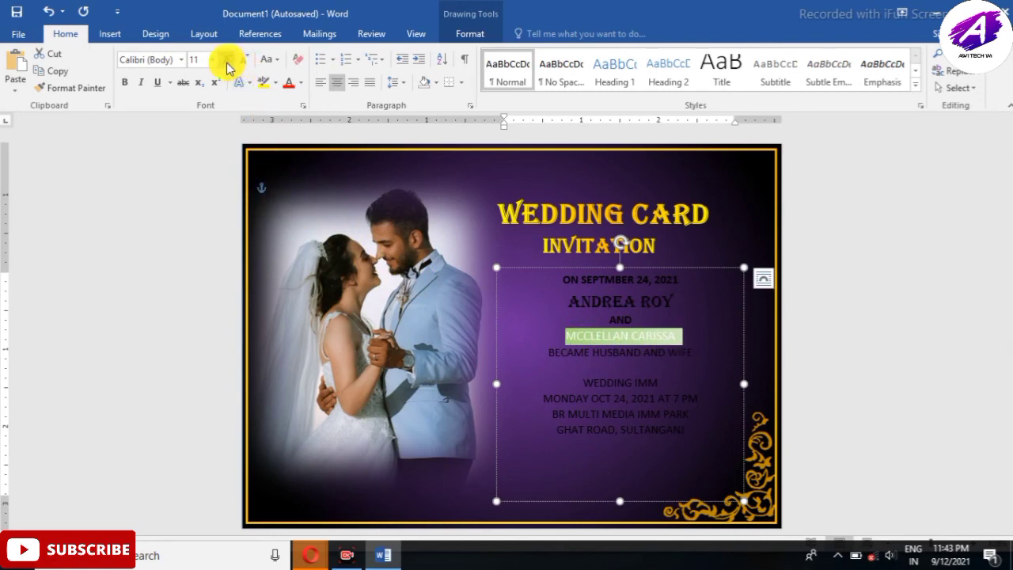
left_click(227, 66)
left_click(227, 66)
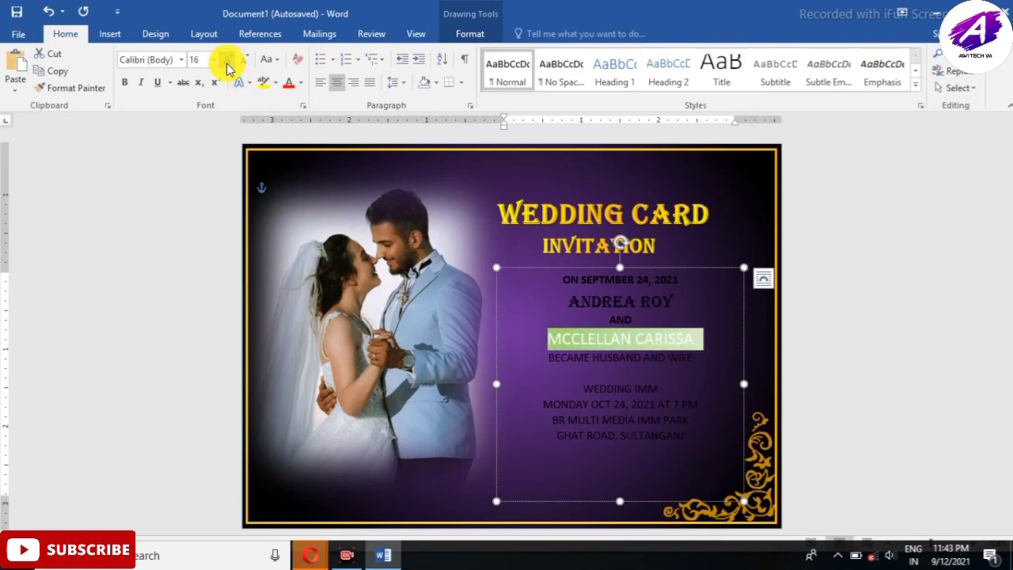
left_click(181, 61)
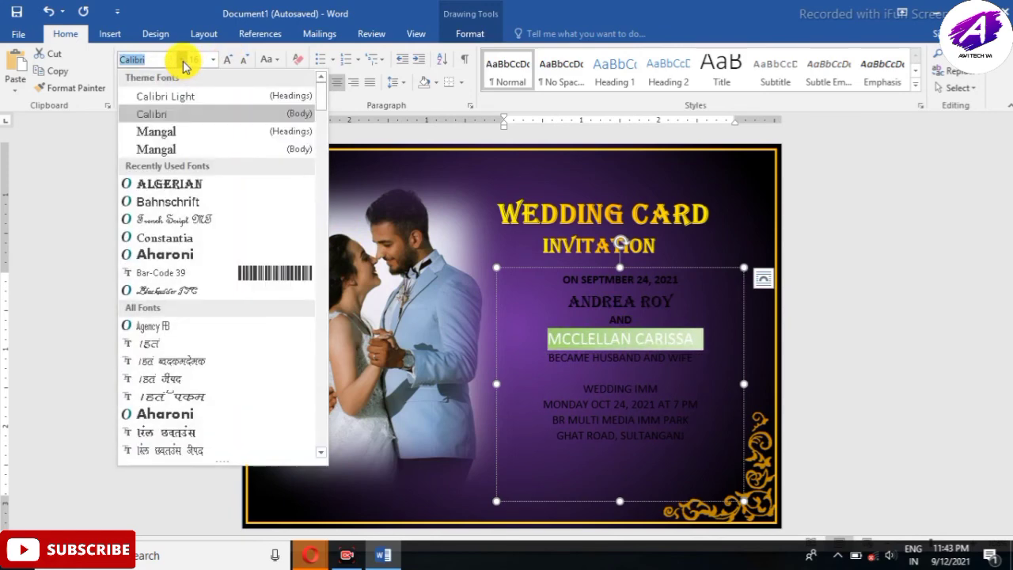
left_click(170, 184)
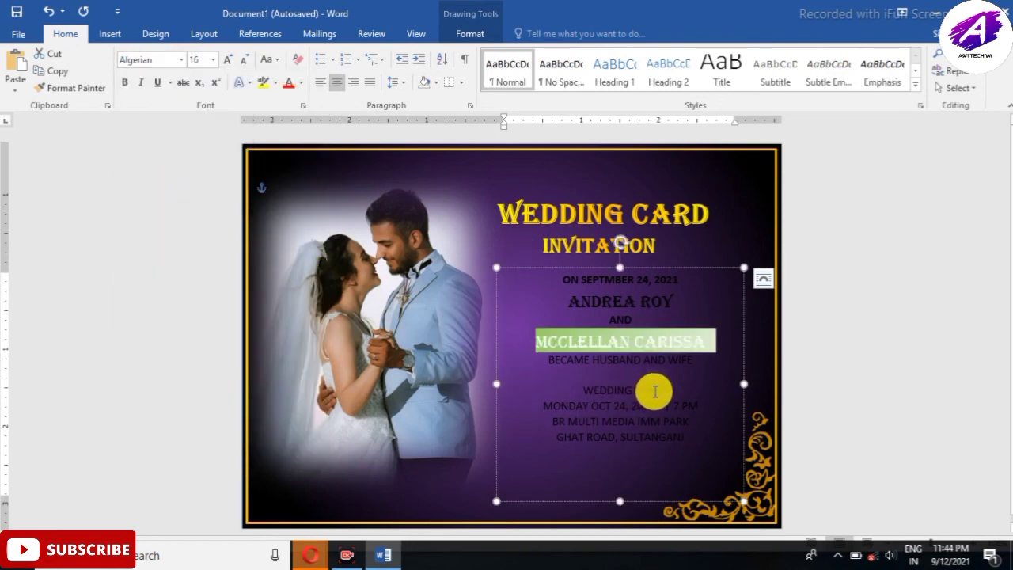
Format the "WEDDING IMM" line in the details text box as bold Algerian at font size 16
left_click_drag(663, 389, 583, 390)
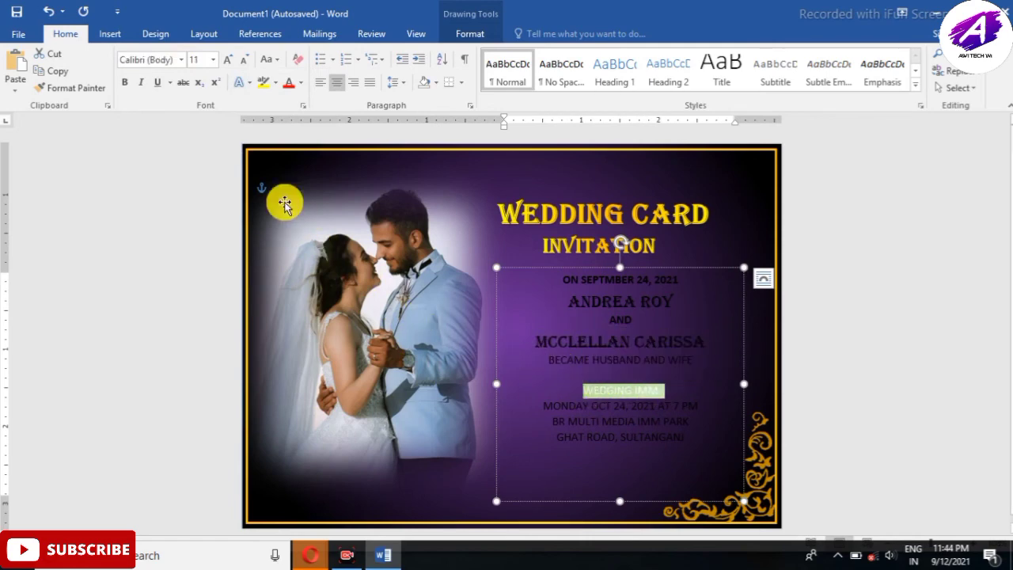
left_click(181, 61)
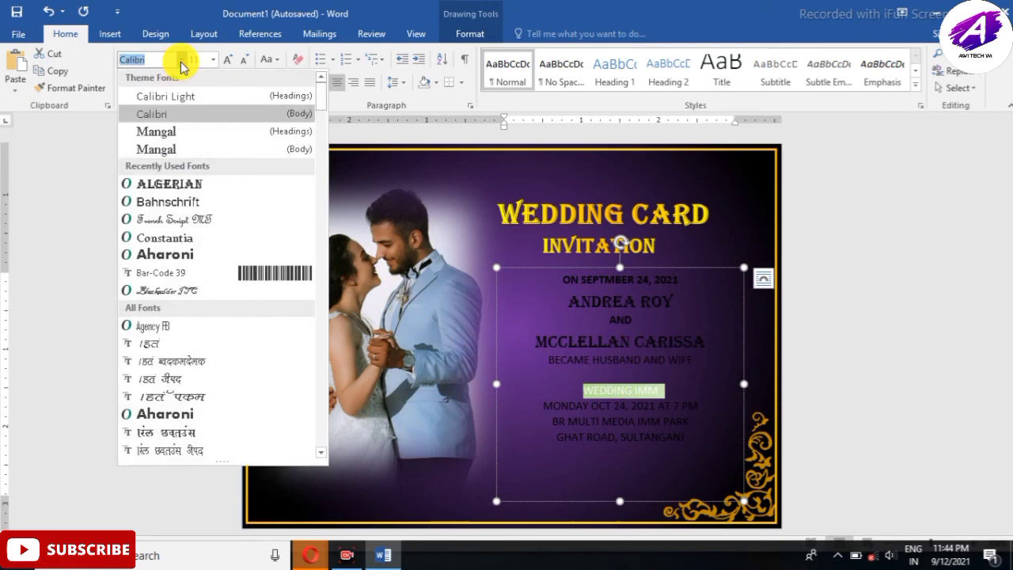
left_click(173, 190)
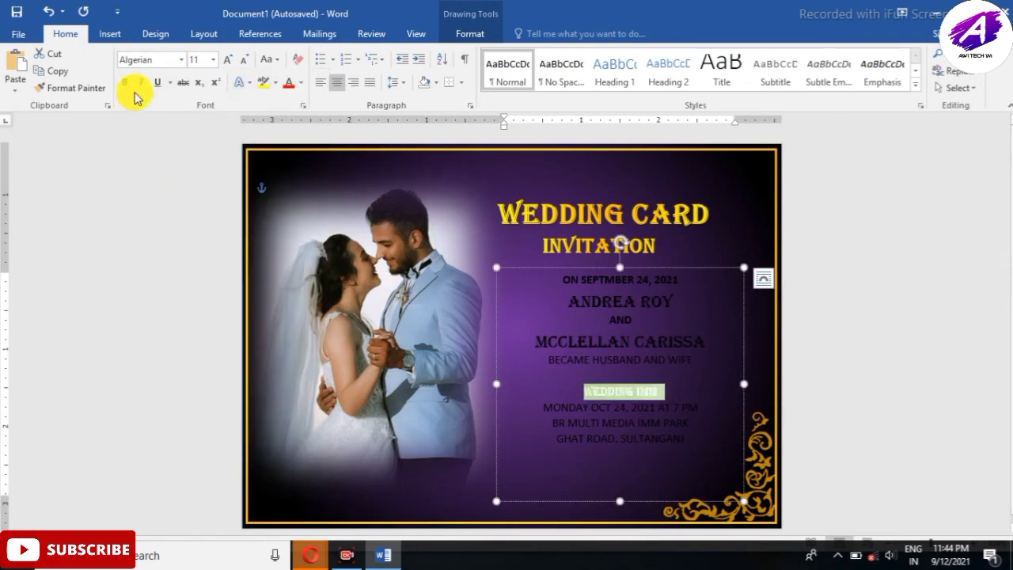
left_click(228, 62)
left_click(229, 62)
left_click(229, 63)
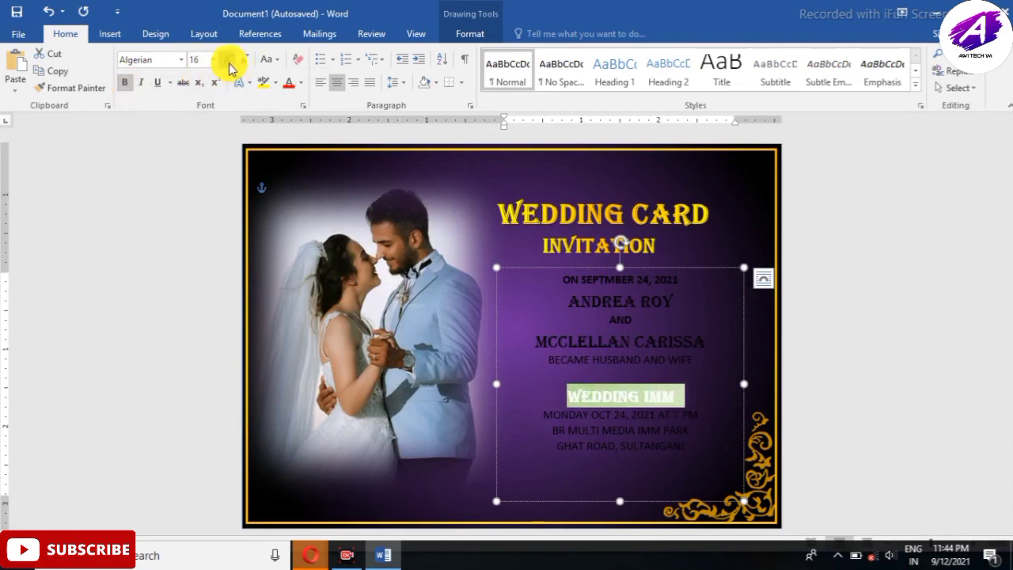
Make the "BECAME HUSBAND AND WIFE" line and the date and venue lines below "WEDDING IMM" bold
left_click(652, 360)
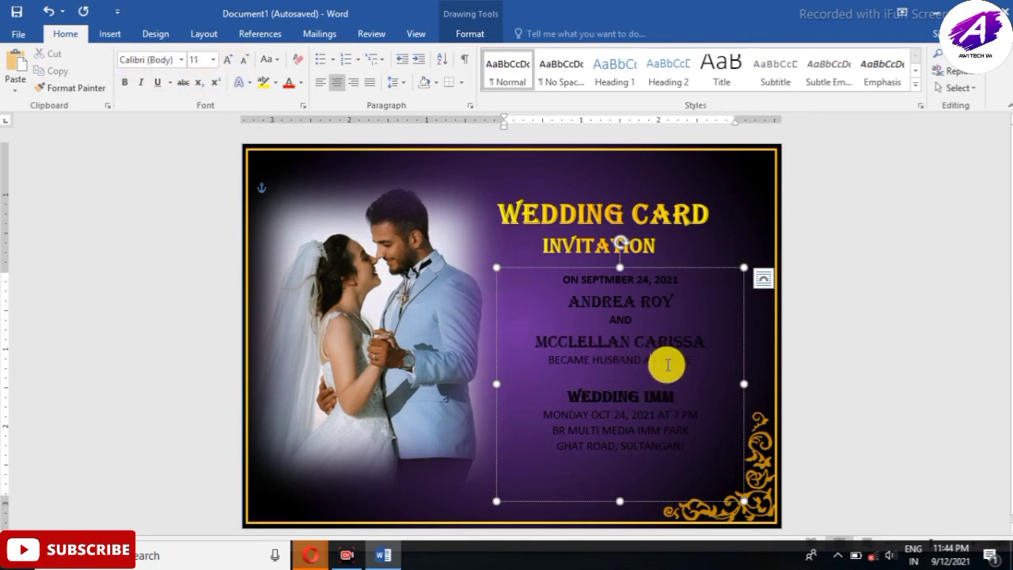
left_click_drag(696, 362, 557, 359)
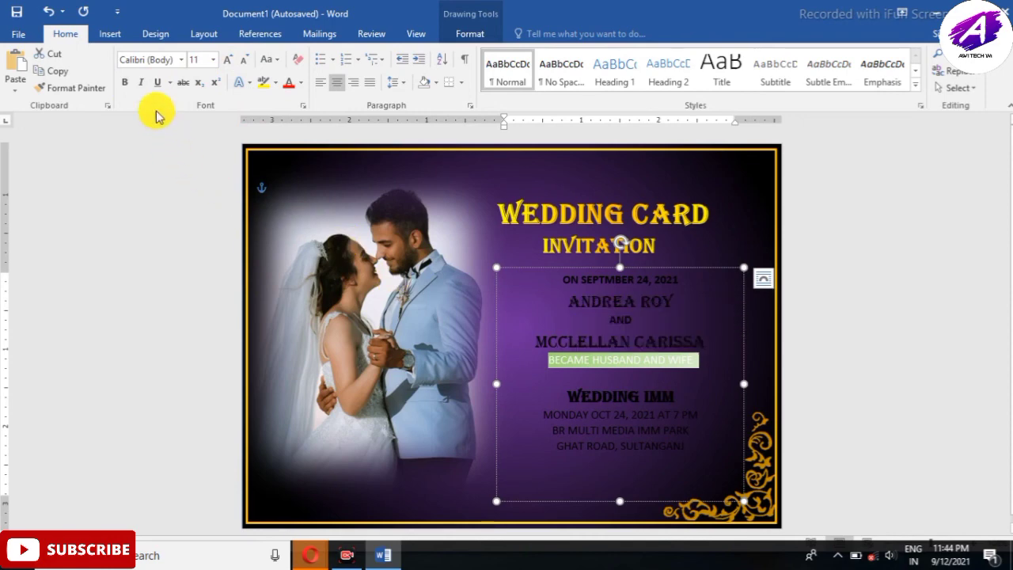
left_click(123, 83)
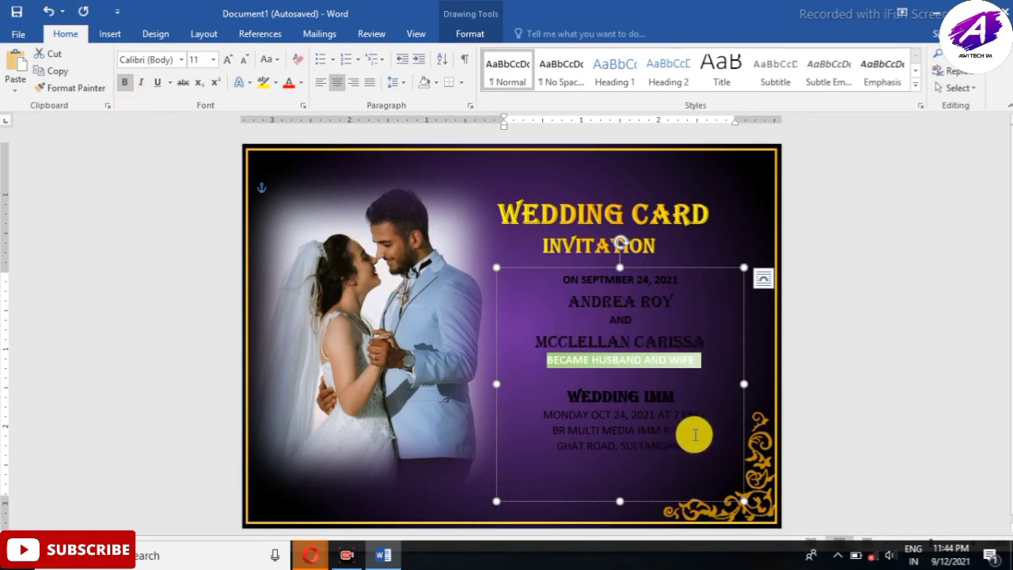
left_click_drag(544, 411, 673, 459)
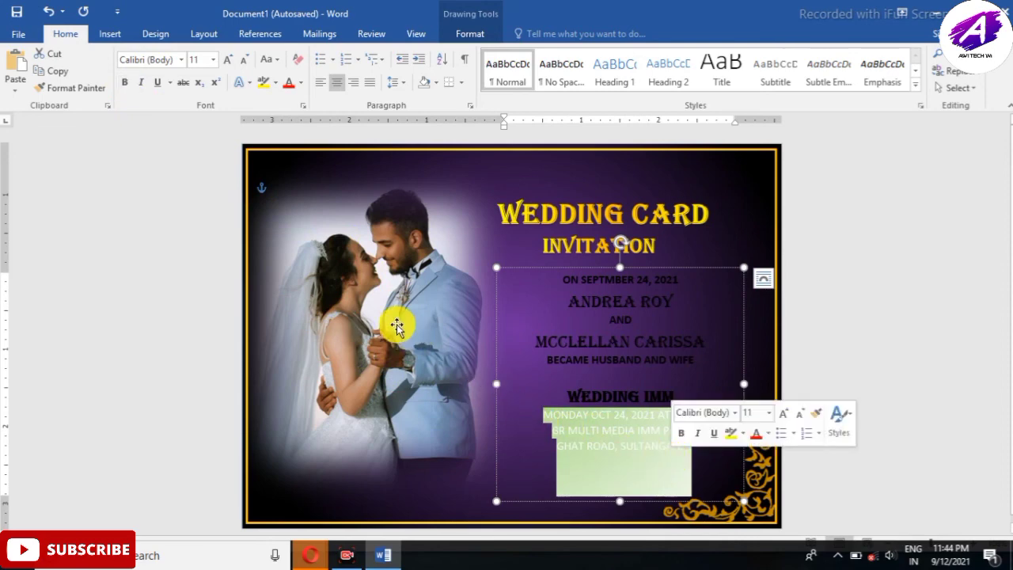
left_click(126, 85)
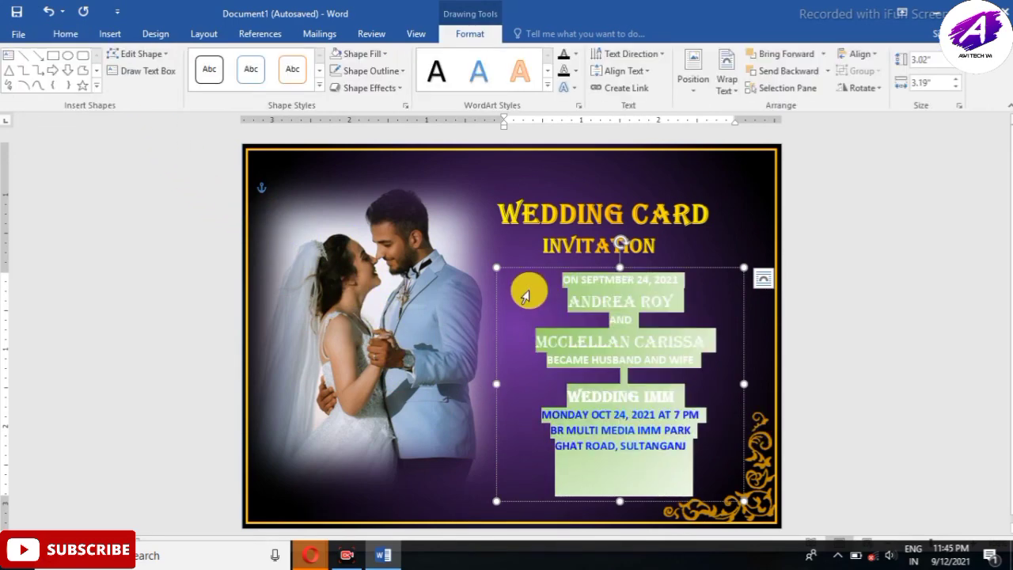
Apply the gold-to-yellow gradient text fill to all the text in the details box, and close the formatting pane
left_click(577, 59)
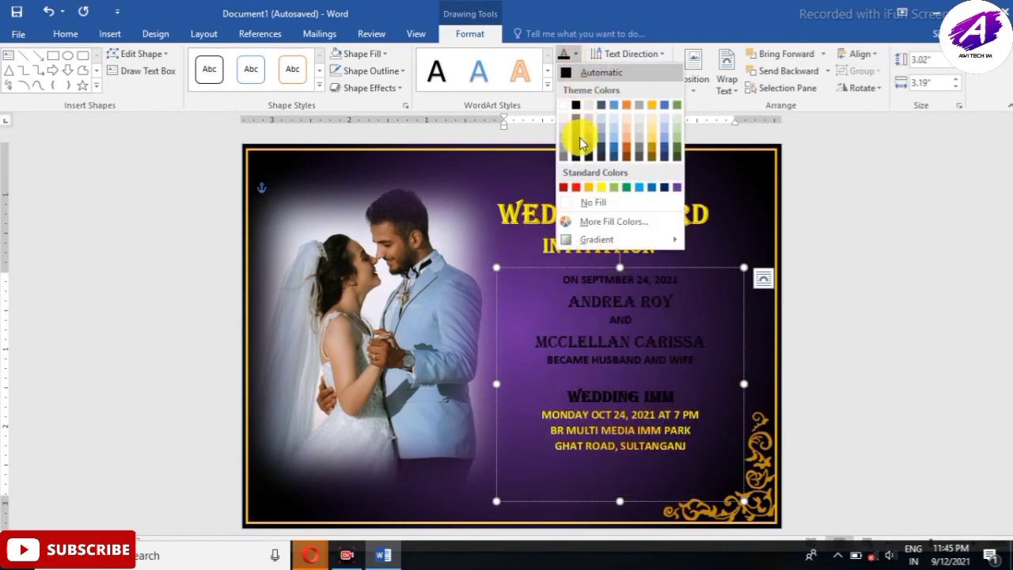
mouse_move(590, 240)
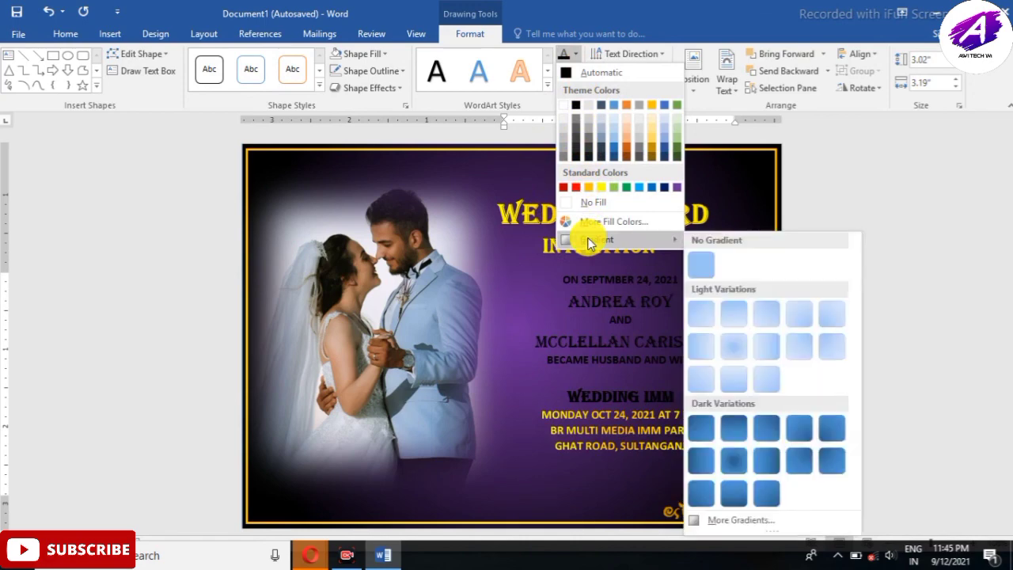
left_click(713, 520)
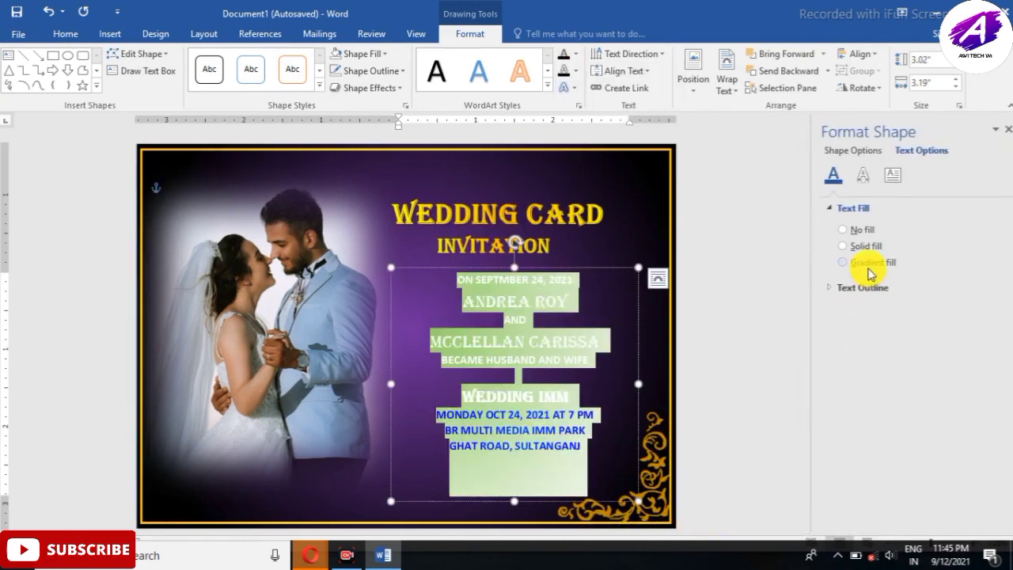
left_click(861, 264)
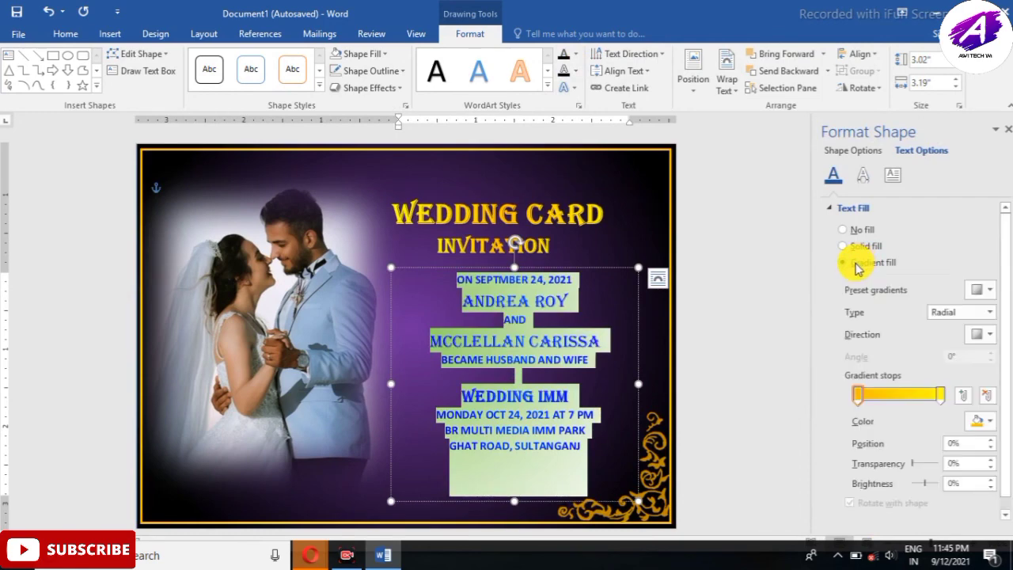
left_click(1004, 133)
left_click(850, 287)
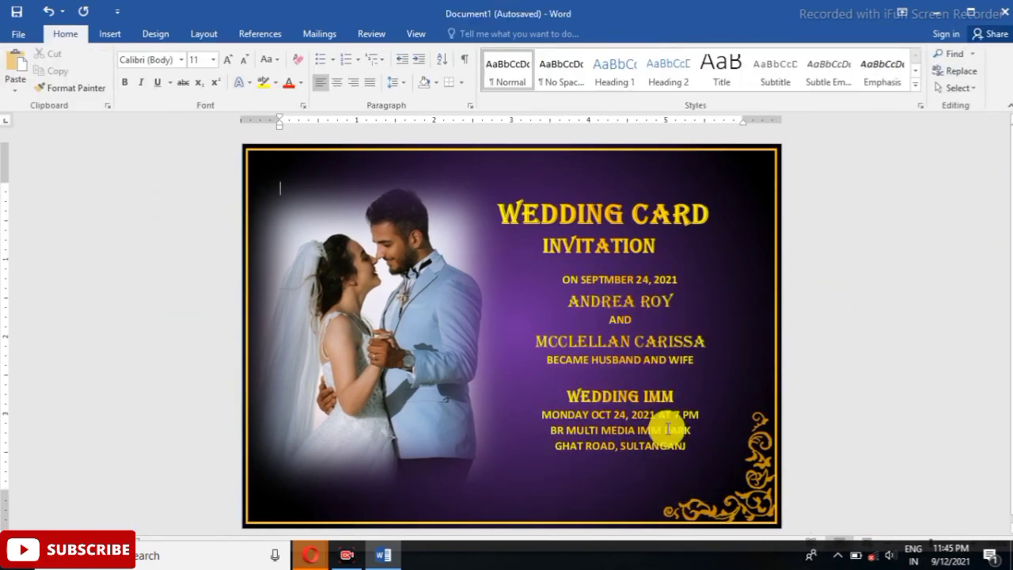